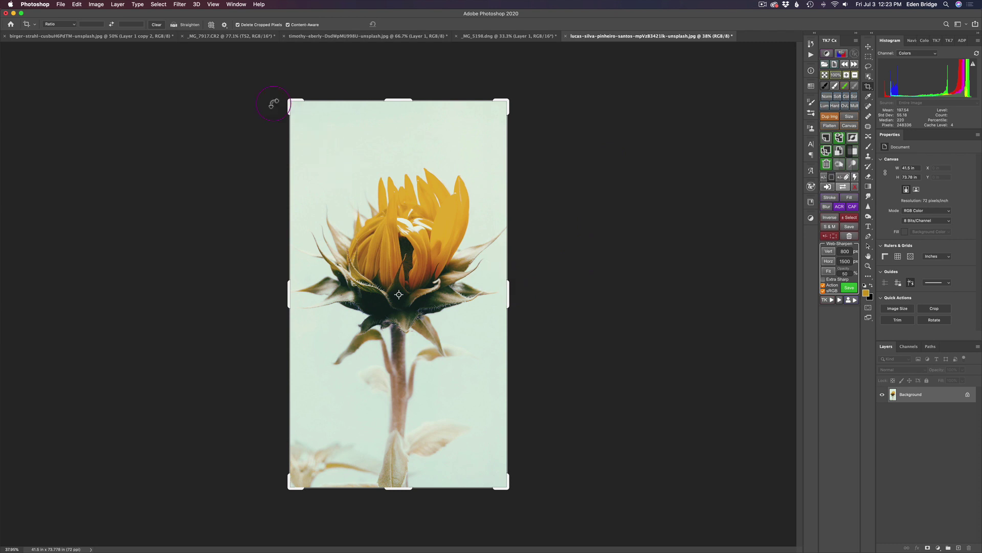
Crop the flower photo to a 4:5 (8:10) ratio, extending the canvas on both sides, centring the flower and trimming some space above it
{"action": "left_click", "coordinate": [74, 26]}
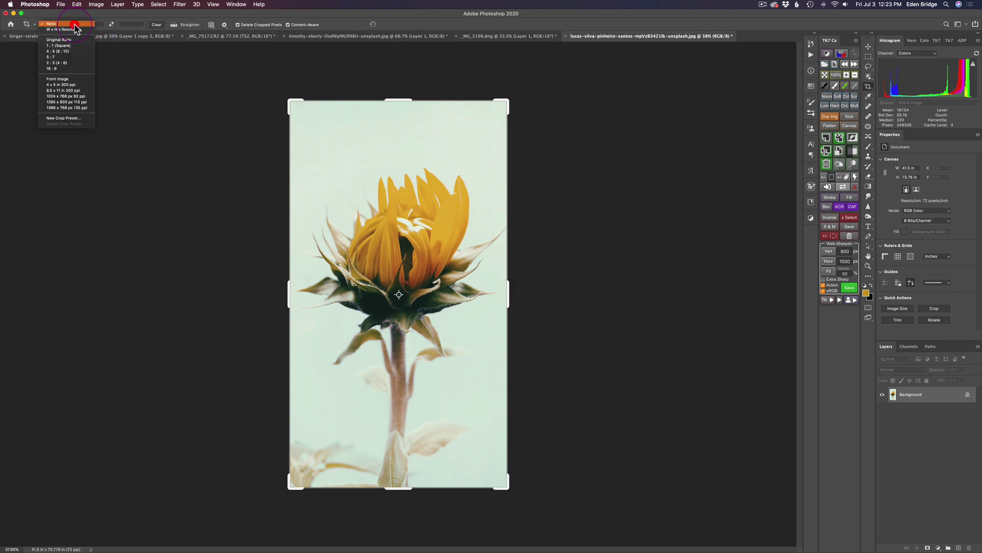
{"action": "left_click", "coordinate": [72, 51]}
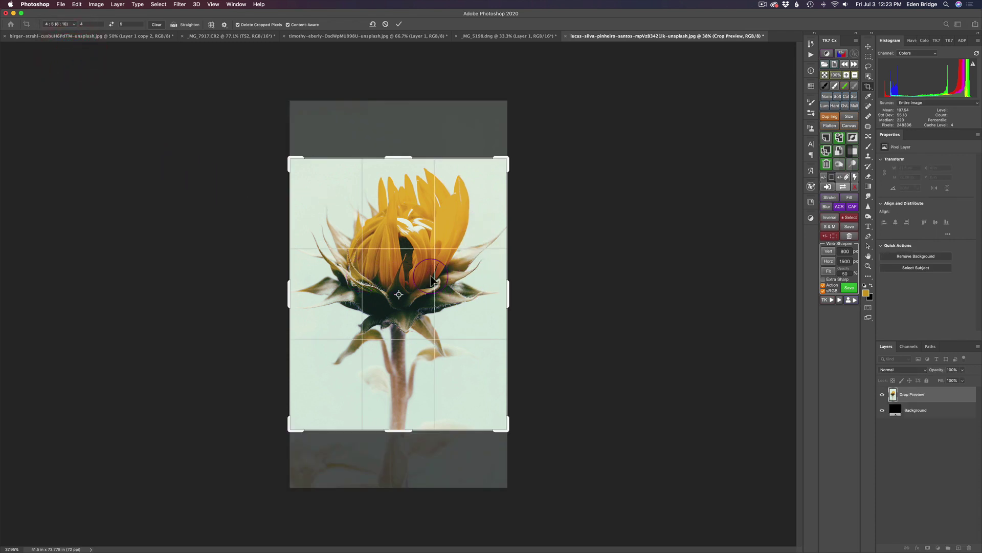
{"action": "left_click_drag", "start_coordinate": [507, 287], "coordinate": [549, 284]}
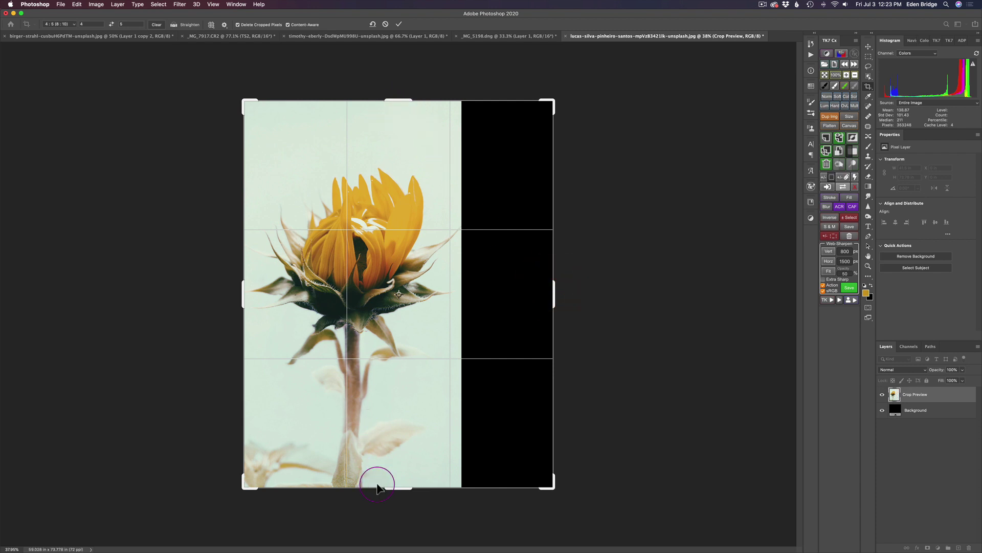
{"action": "left_click_drag", "start_coordinate": [376, 389], "coordinate": [416, 390]}
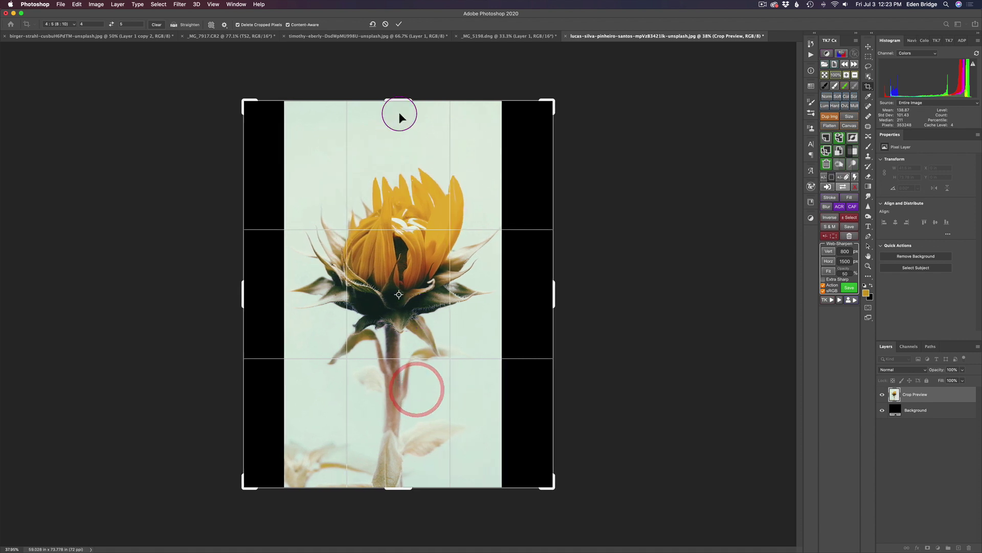
{"action": "left_click_drag", "start_coordinate": [401, 96], "coordinate": [402, 105]}
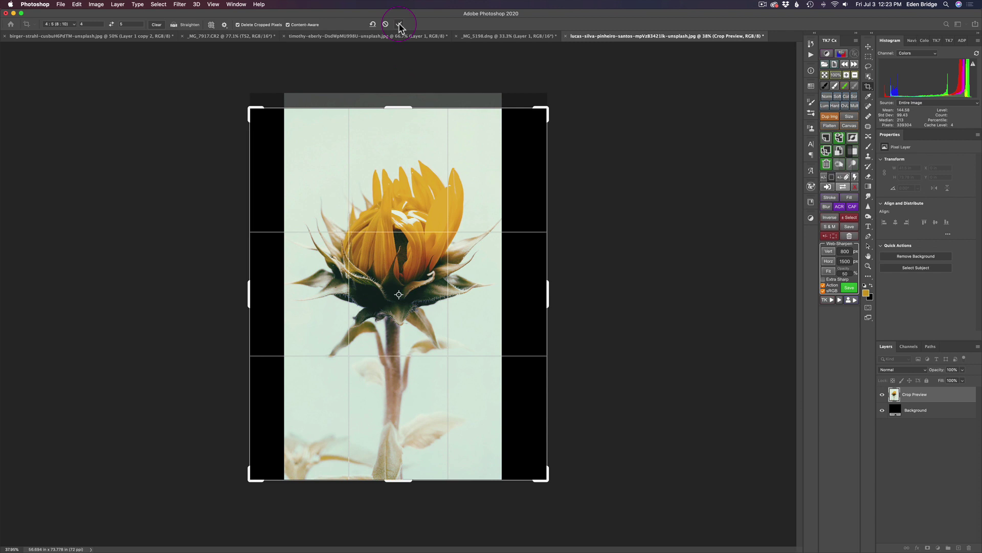
{"action": "left_click", "coordinate": [400, 25]}
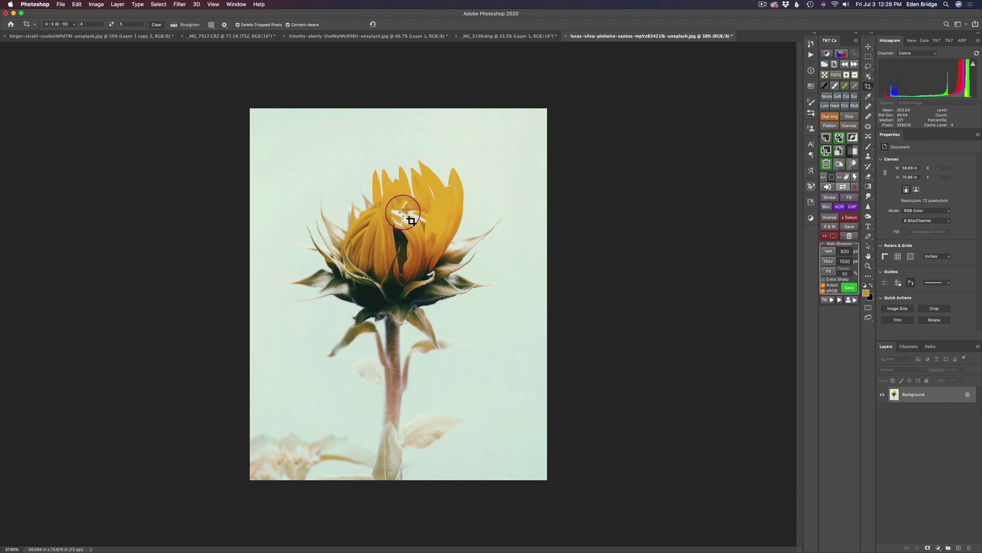
Add a blank layer above the background and spot-heal the blemishes just above the dark opening in the flower head
{"action": "left_click", "coordinate": [959, 548]}
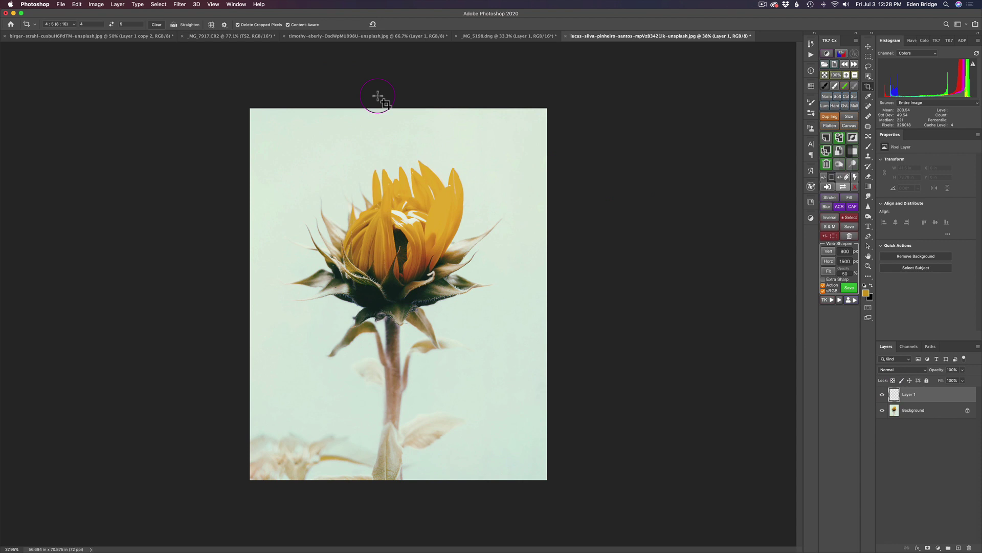
{"action": "key", "text": "j"}
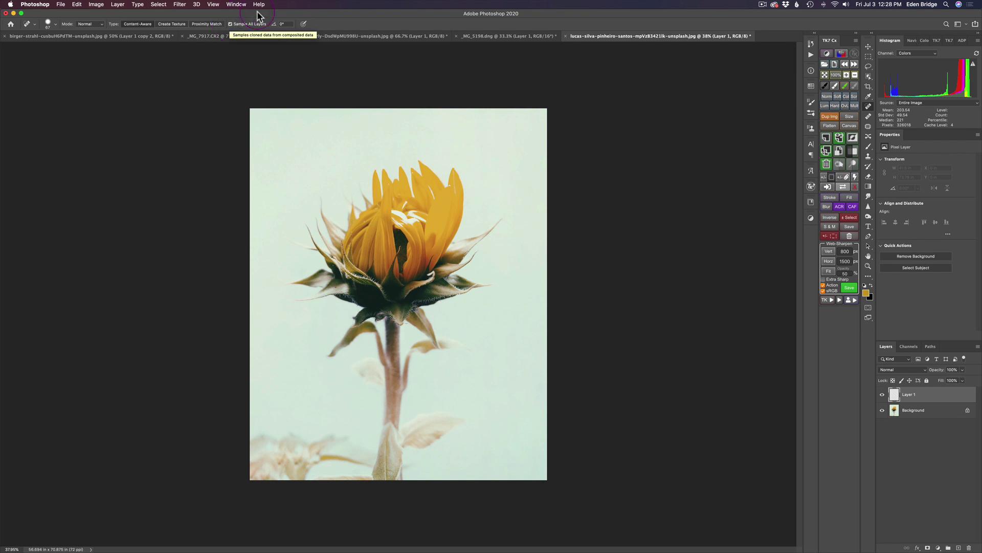
{"action": "scroll", "coordinate": [340, 203], "scroll_direction": "up", "scroll_amount": 5}
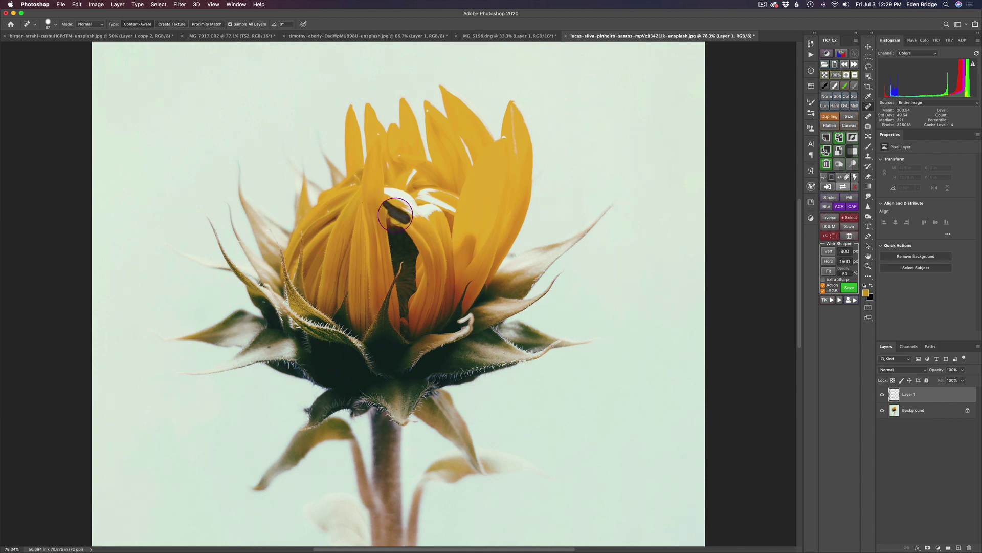
{"action": "left_click_drag", "start_coordinate": [393, 212], "coordinate": [392, 213]}
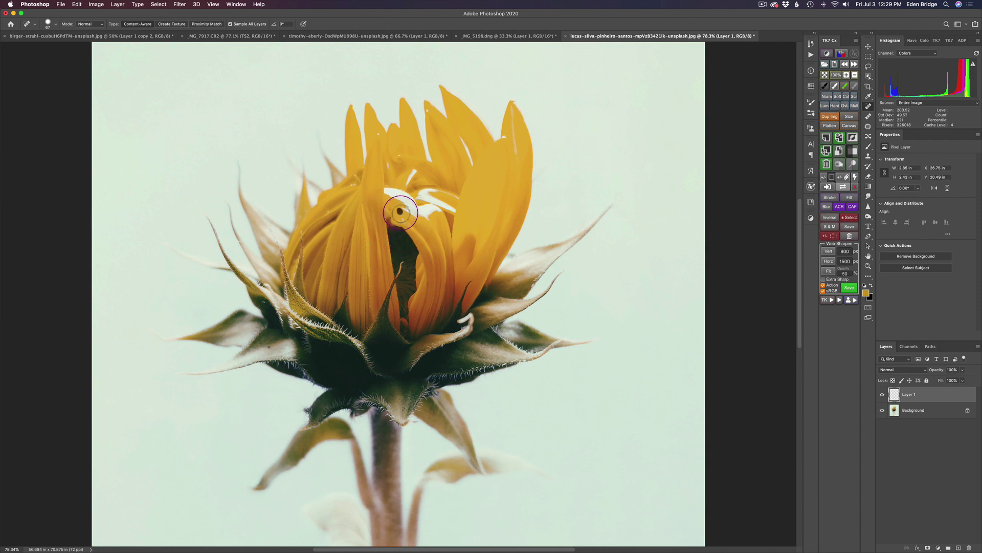
{"action": "left_click", "coordinate": [402, 214]}
{"action": "left_click", "coordinate": [402, 215]}
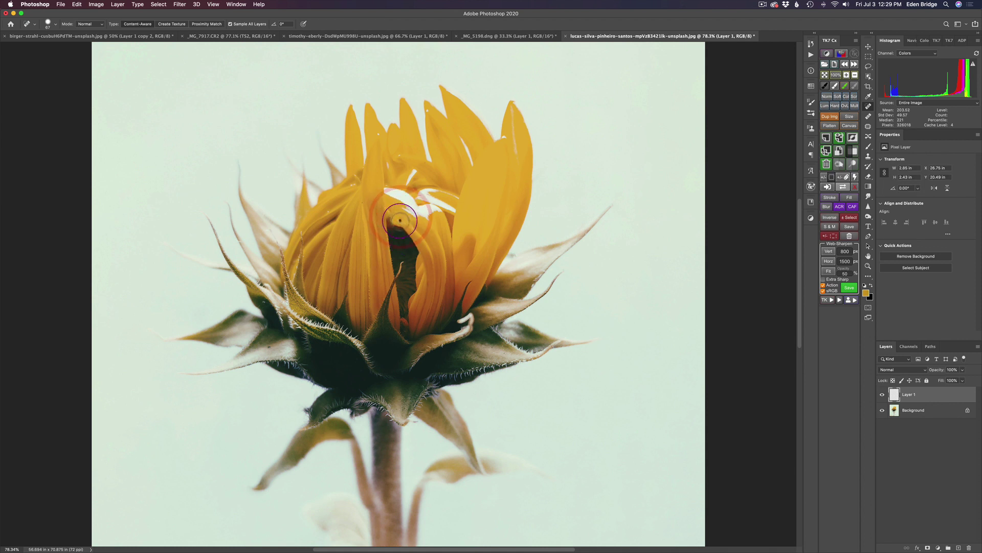
{"action": "left_click", "coordinate": [402, 216]}
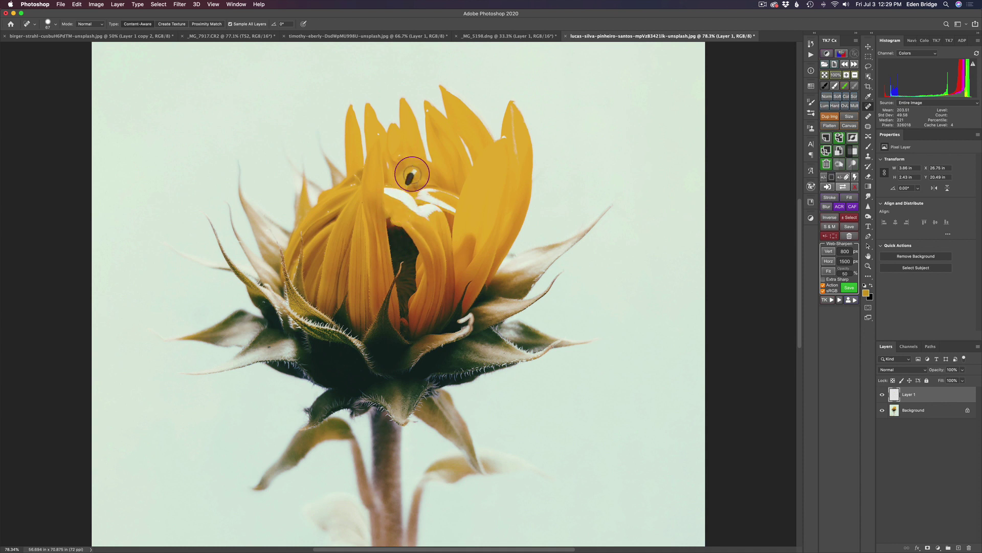
Spot-heal the small white gaps between the petals in the upper centre and upper left of the flower head
{"action": "left_click", "coordinate": [413, 175]}
{"action": "left_click", "coordinate": [405, 181]}
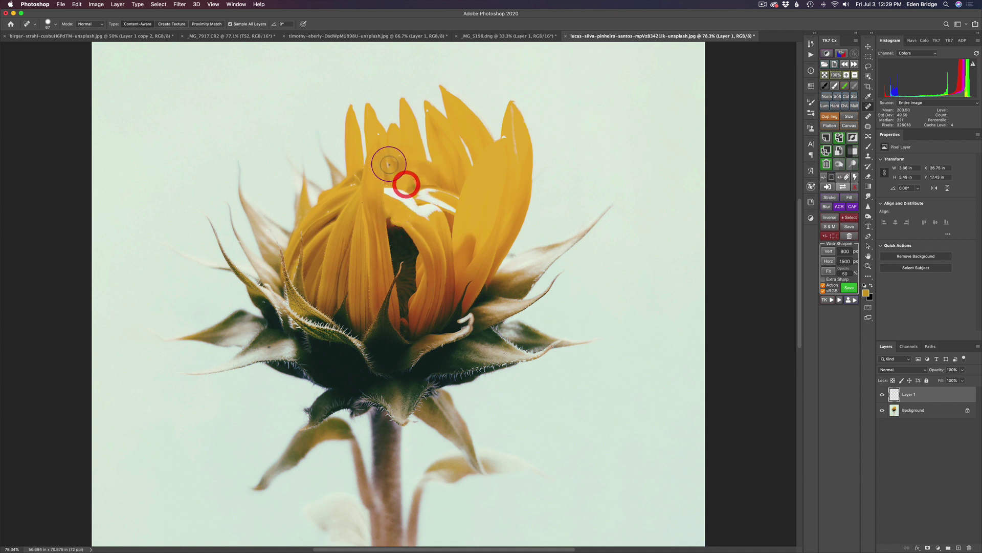
{"action": "left_click", "coordinate": [373, 148]}
{"action": "left_click", "coordinate": [379, 134]}
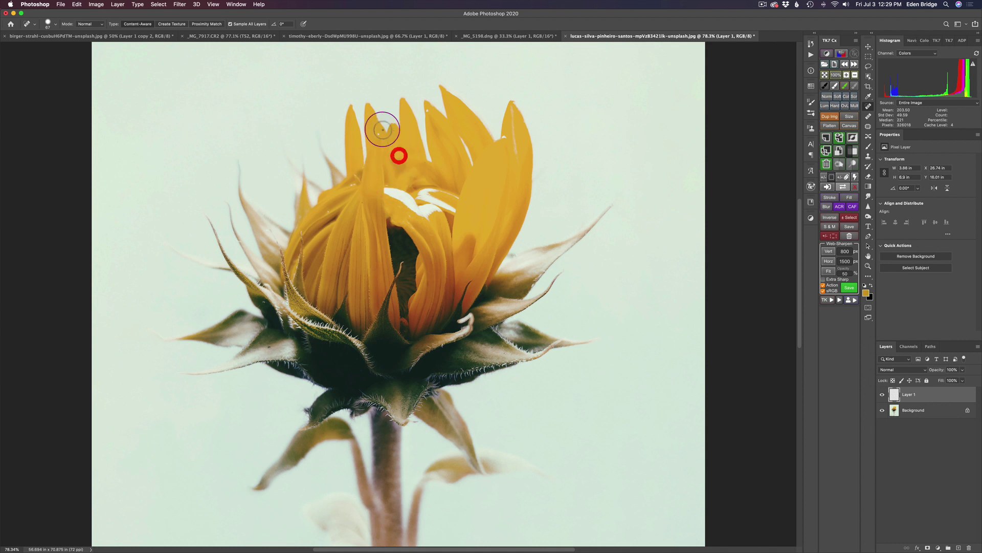
{"action": "left_click", "coordinate": [355, 184]}
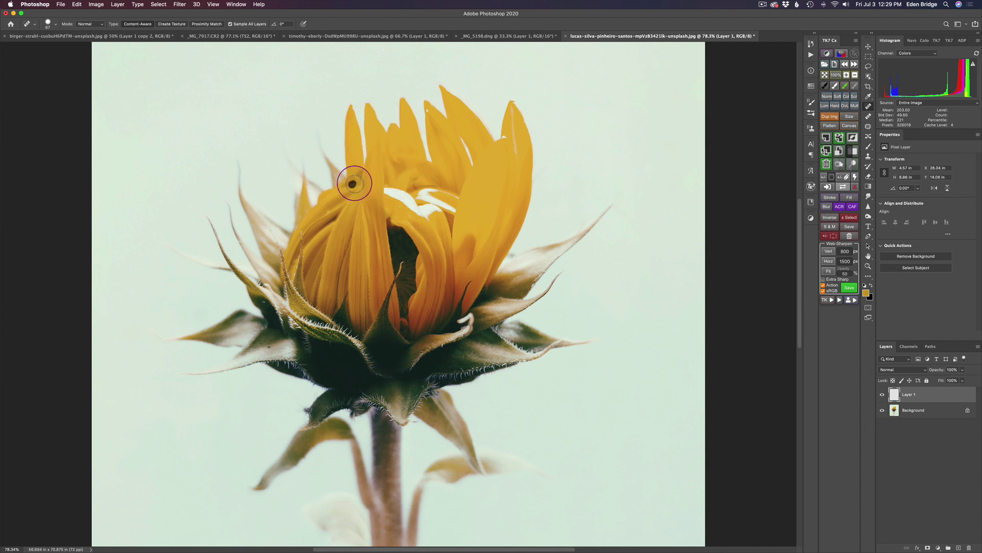
{"action": "left_click", "coordinate": [327, 211]}
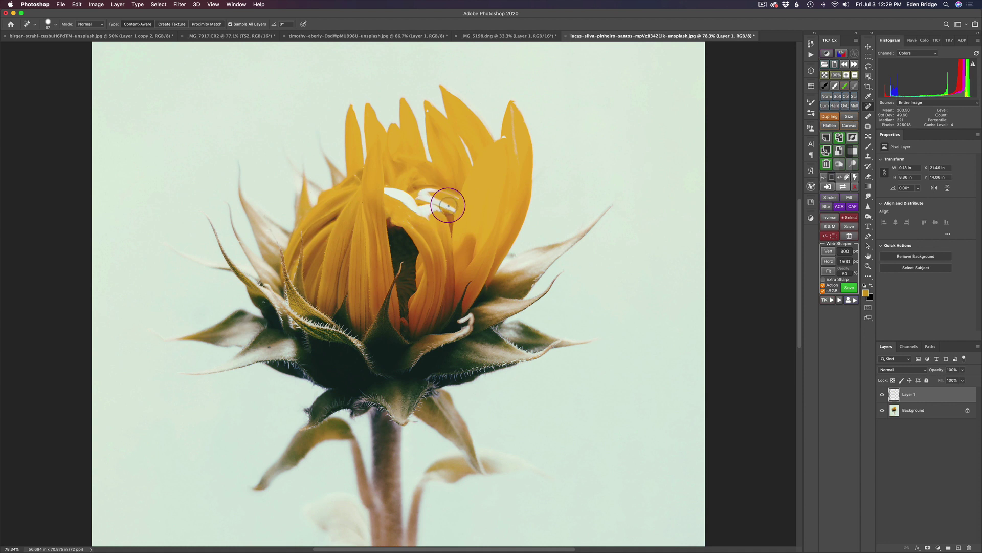
Paint out the large white gaps at the top centre of the flower head with the Spot Healing Brush
{"action": "left_click_drag", "start_coordinate": [450, 208], "coordinate": [446, 206]}
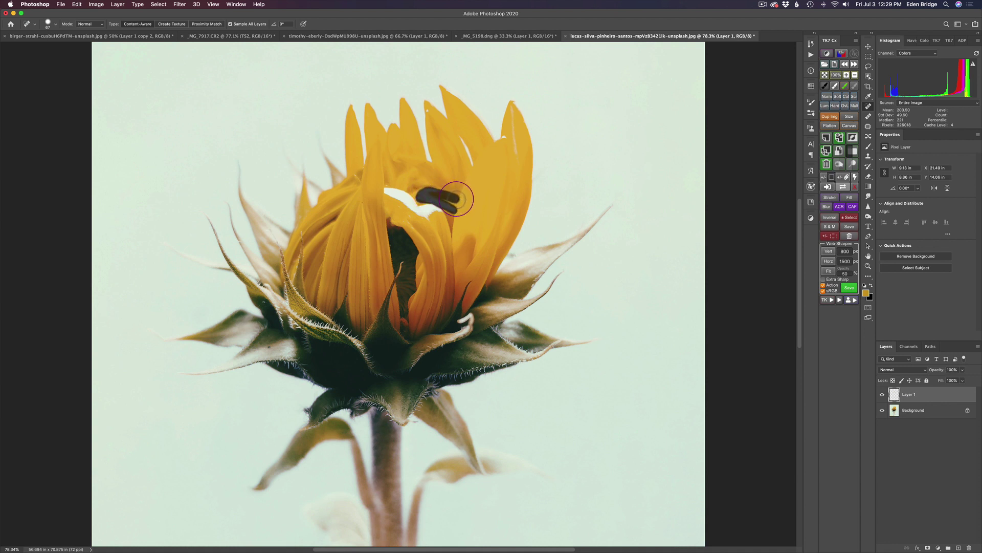
{"action": "mouse_move", "coordinate": [456, 198]}
{"action": "left_mouse_down"}
{"action": "mouse_move", "coordinate": [451, 233]}
{"action": "mouse_move", "coordinate": [440, 208]}
{"action": "left_mouse_up"}
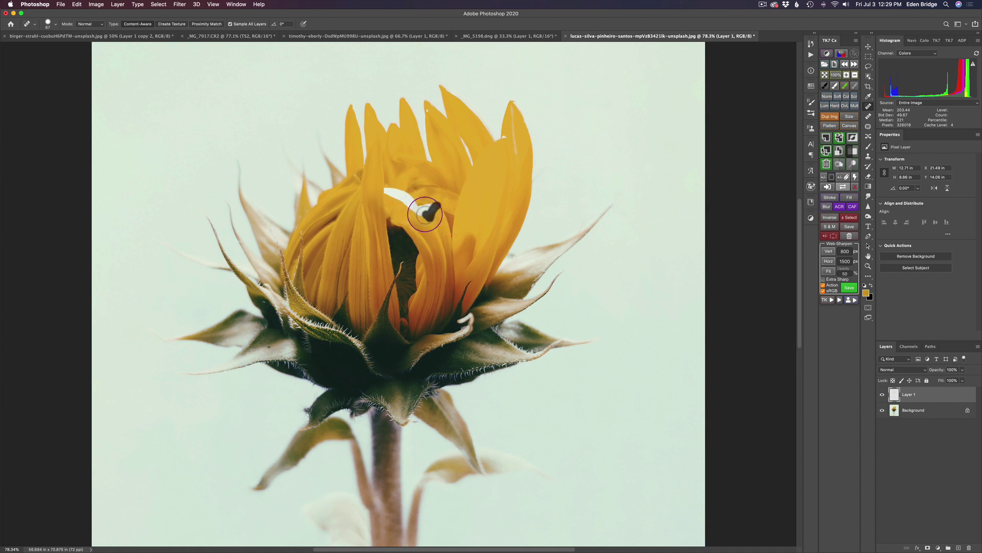
{"action": "mouse_move", "coordinate": [415, 210]}
{"action": "left_mouse_down"}
{"action": "mouse_move", "coordinate": [387, 189]}
{"action": "mouse_move", "coordinate": [414, 207]}
{"action": "left_mouse_up"}
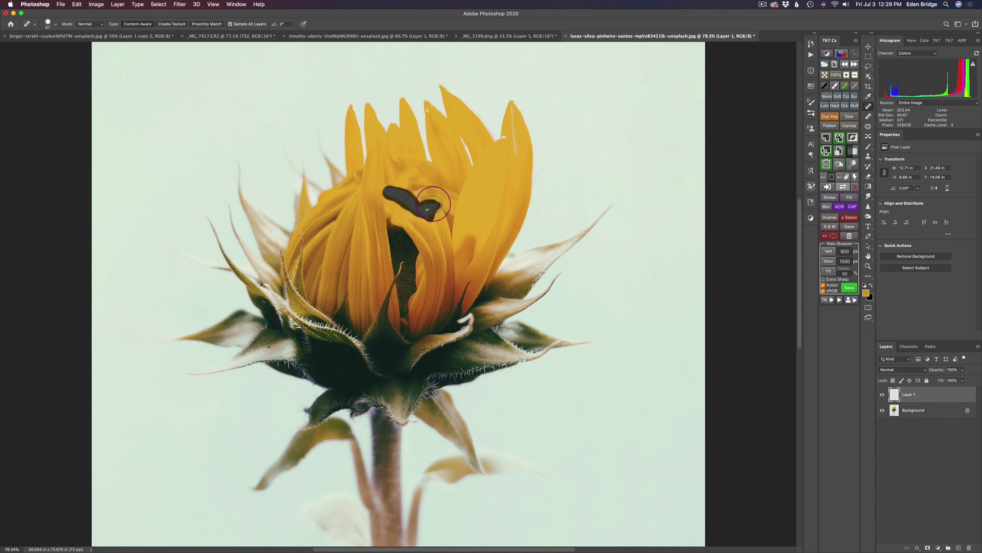
{"action": "left_click_drag", "start_coordinate": [434, 205], "coordinate": [432, 204]}
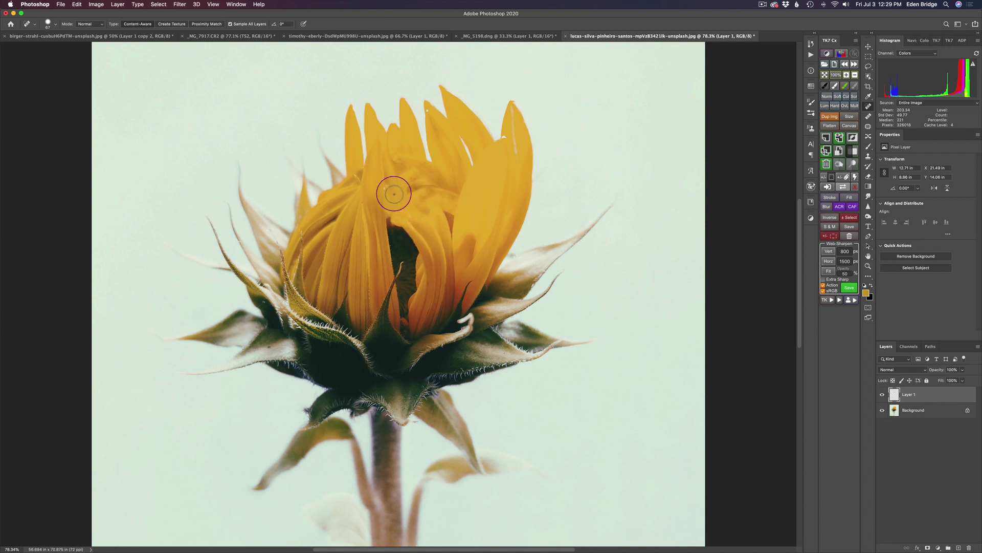
{"action": "left_click_drag", "start_coordinate": [385, 188], "coordinate": [383, 186]}
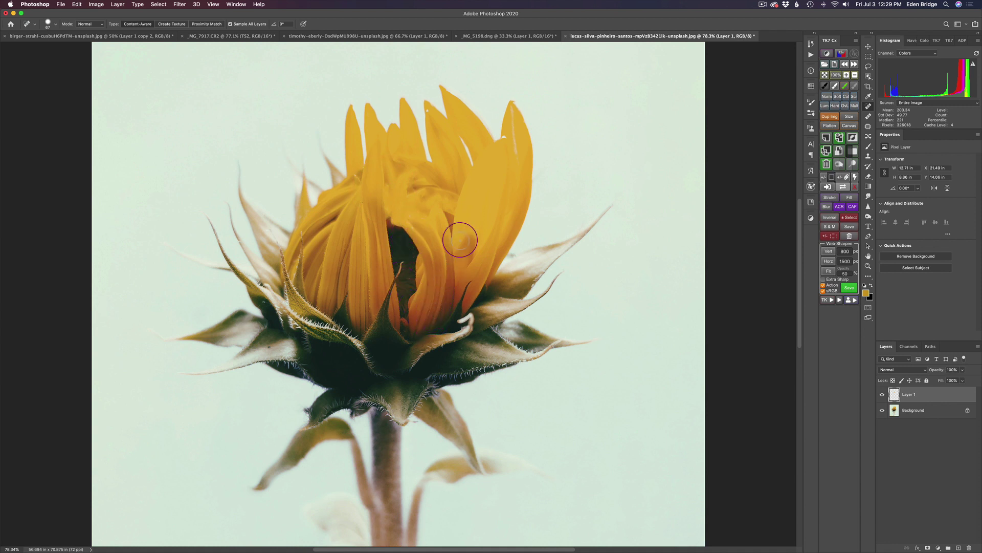
Spot-heal the remaining white specks on the tall petals and the blemishes around the dark opening
{"action": "left_click", "coordinate": [505, 137]}
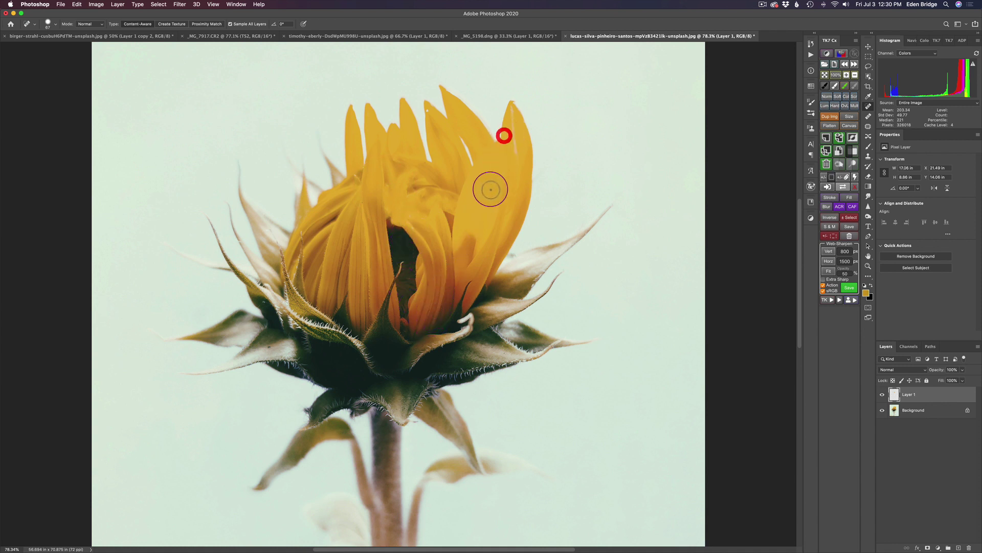
{"action": "left_click", "coordinate": [427, 109]}
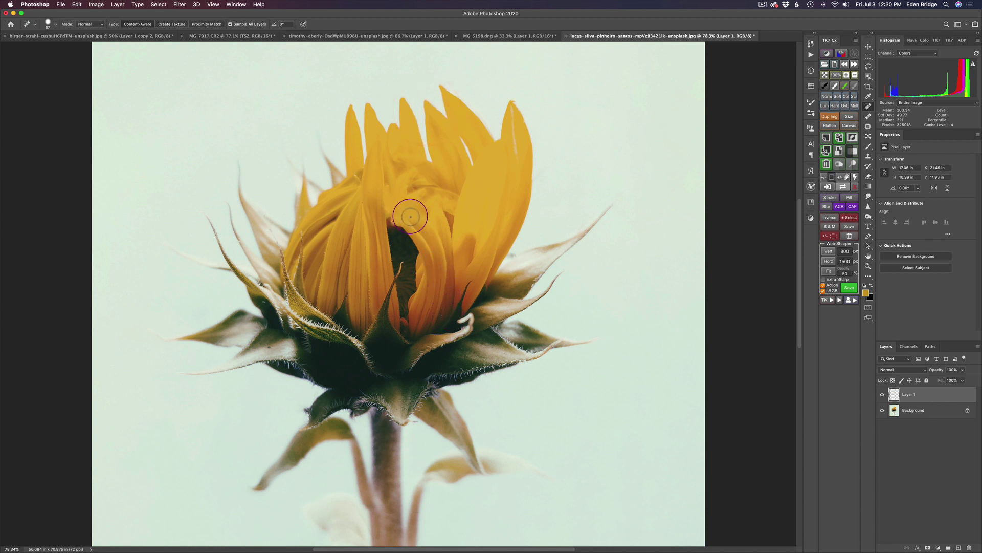
{"action": "left_click", "coordinate": [410, 215]}
{"action": "left_click", "coordinate": [414, 326]}
{"action": "scroll", "coordinate": [413, 327], "scroll_direction": "down", "scroll_amount": 5}
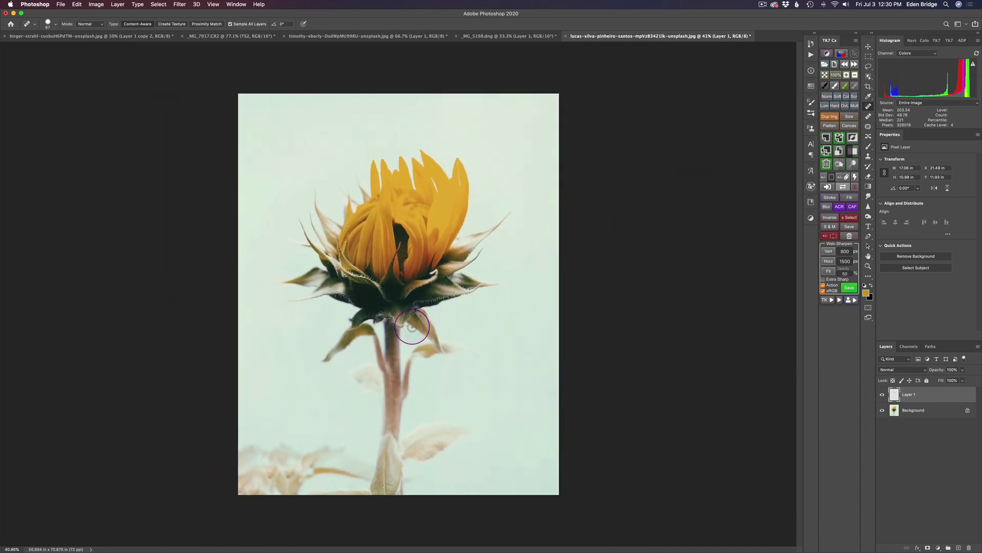
{"action": "scroll", "coordinate": [412, 326], "scroll_direction": "down", "scroll_amount": 1}
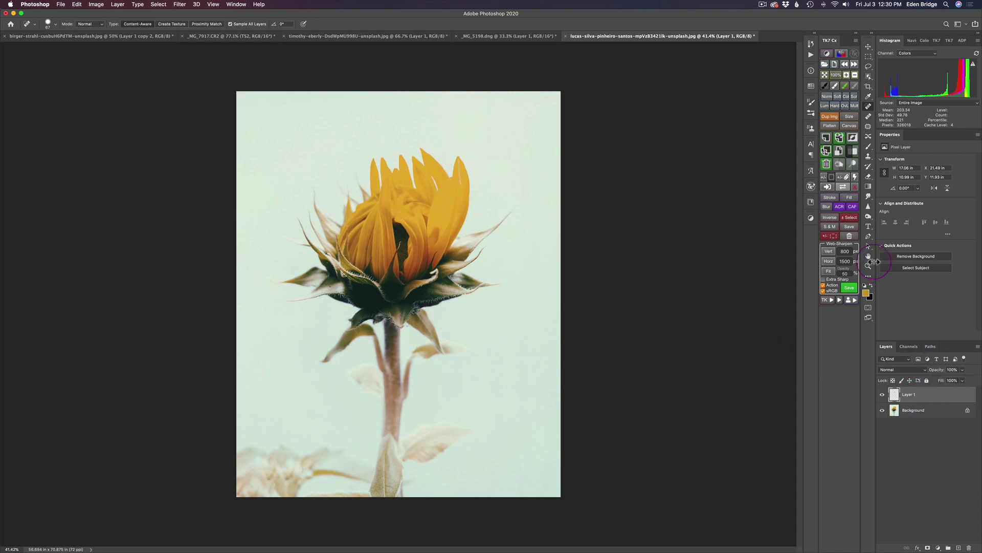
Stamp all visible layers into a new top layer and rename it TS2
{"action": "left_click", "coordinate": [839, 178]}
{"action": "left_click", "coordinate": [839, 160]}
{"action": "left_click", "coordinate": [911, 394]}
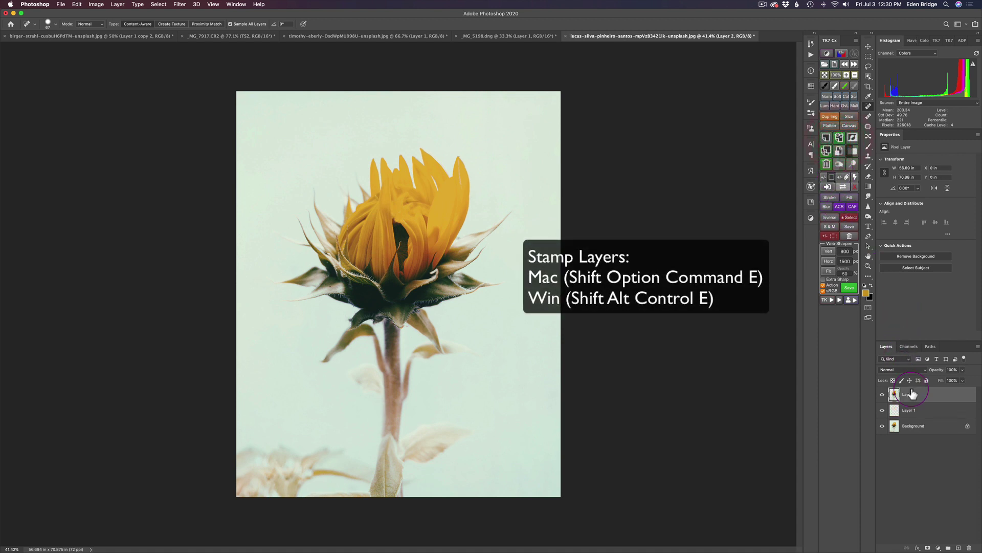
{"action": "double_click", "coordinate": [912, 393]}
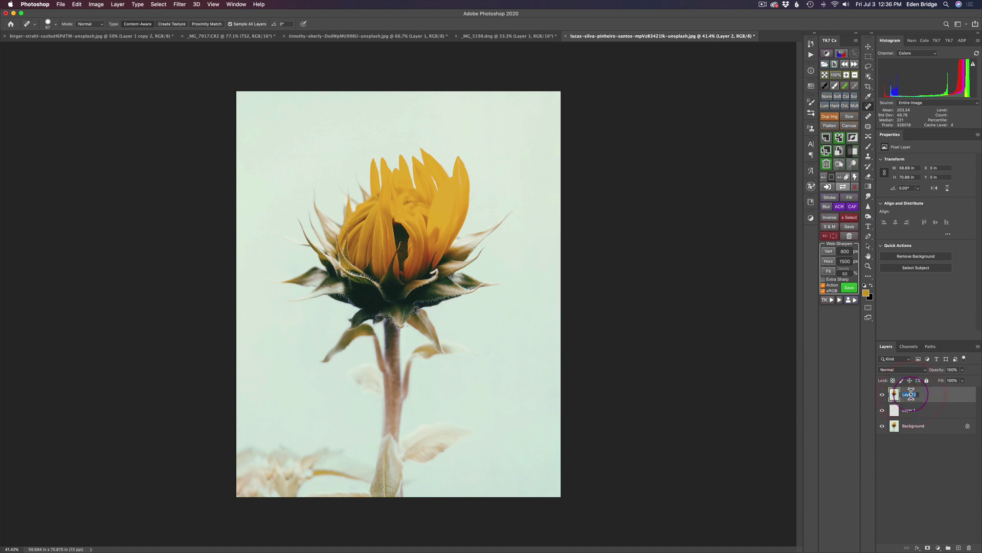
{"action": "type", "text": "TS2"}
{"action": "left_click", "coordinate": [877, 471]}
Send the TS2 layer to the Topaz Studio 2 filter
{"action": "left_click", "coordinate": [187, 5]}
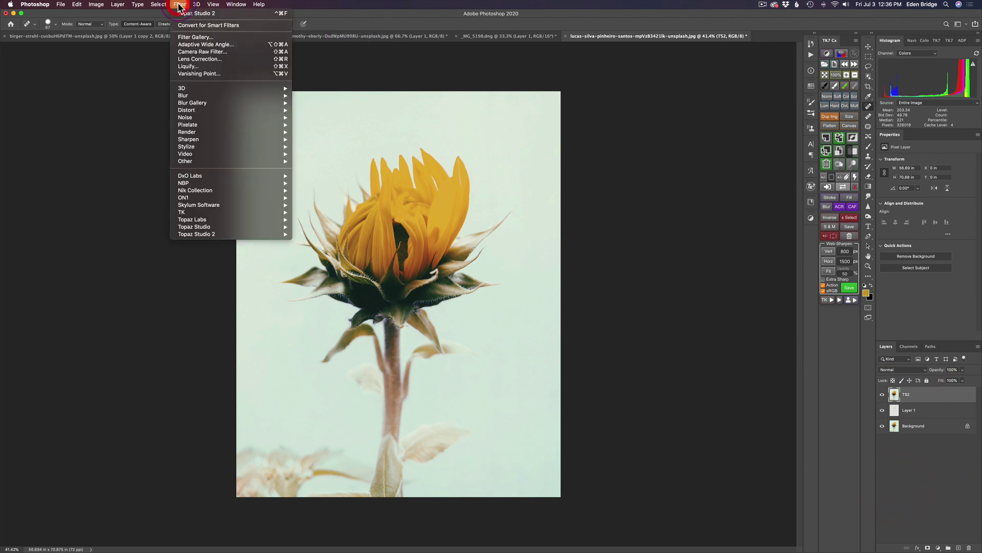
{"action": "left_click", "coordinate": [229, 234]}
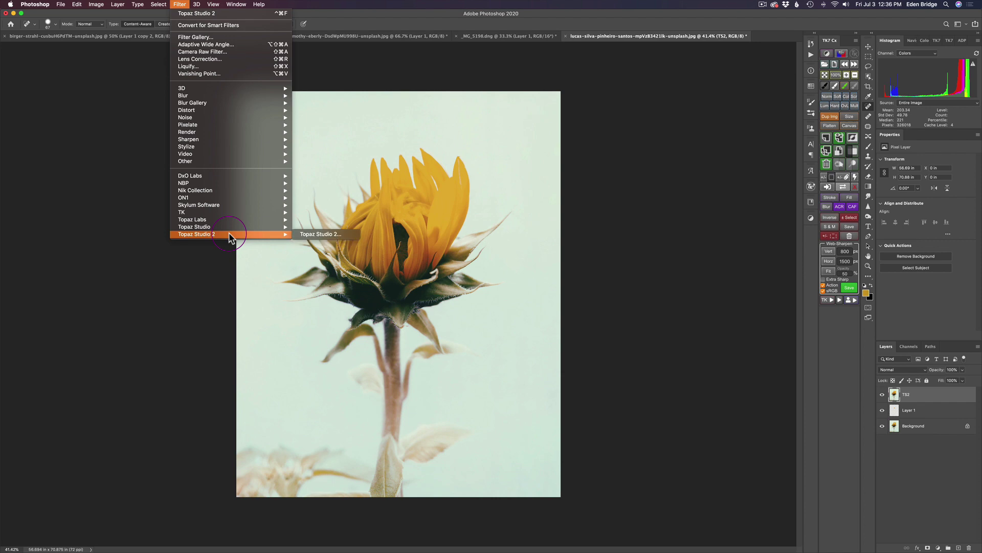
{"action": "left_click", "coordinate": [327, 233]}
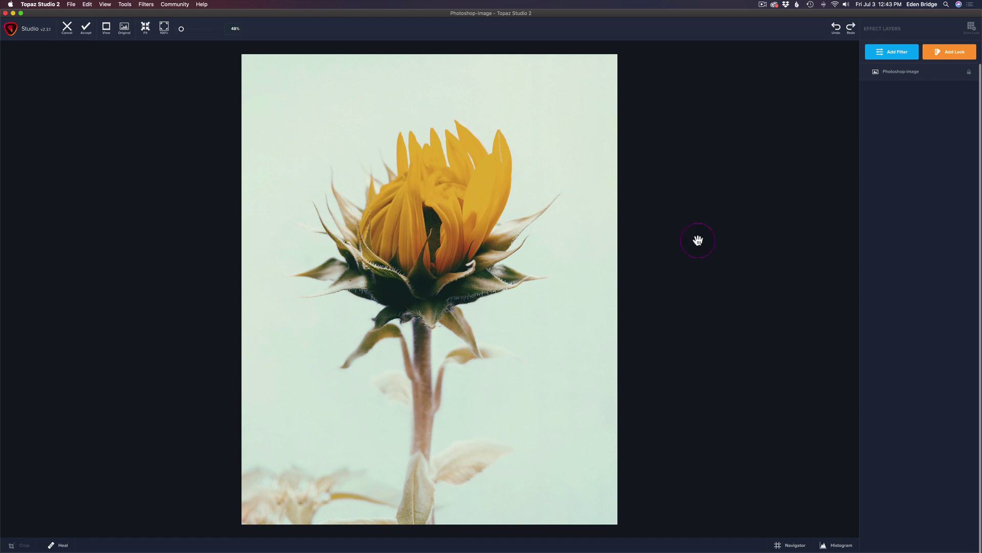
Add a Texture filter to the image and search the textures for "Egg Beater"
{"action": "left_click", "coordinate": [896, 53]}
{"action": "left_click", "coordinate": [893, 487]}
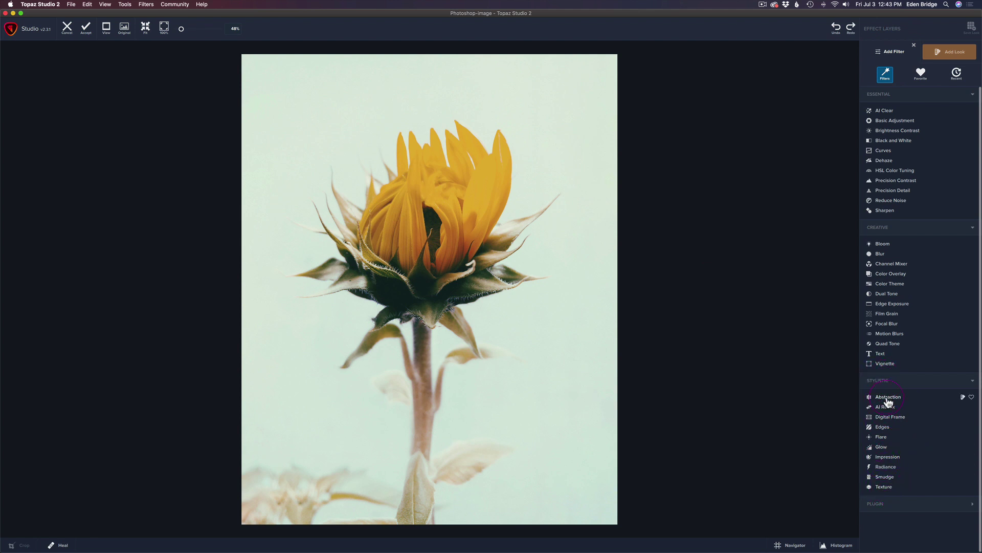
{"action": "left_click", "coordinate": [885, 487]}
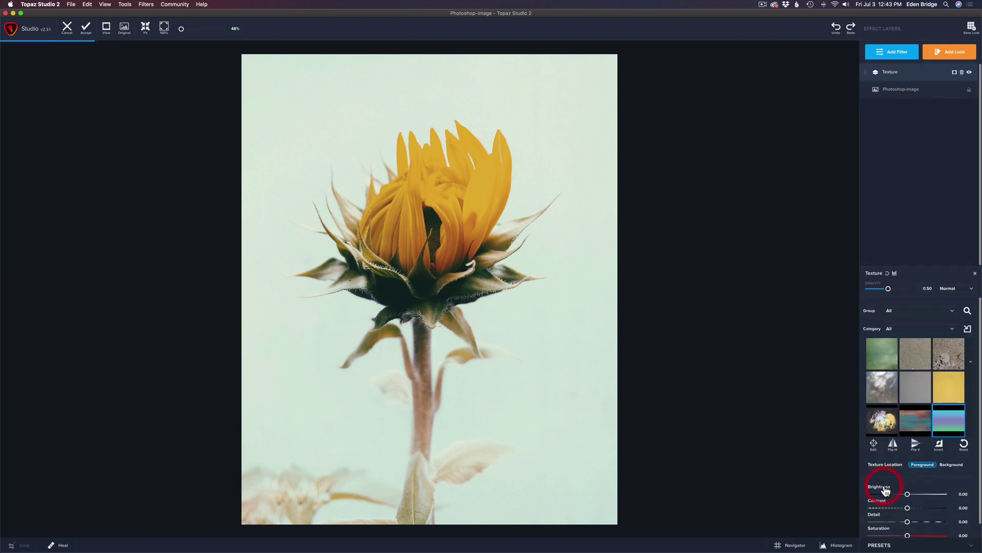
{"action": "left_click", "coordinate": [967, 311]}
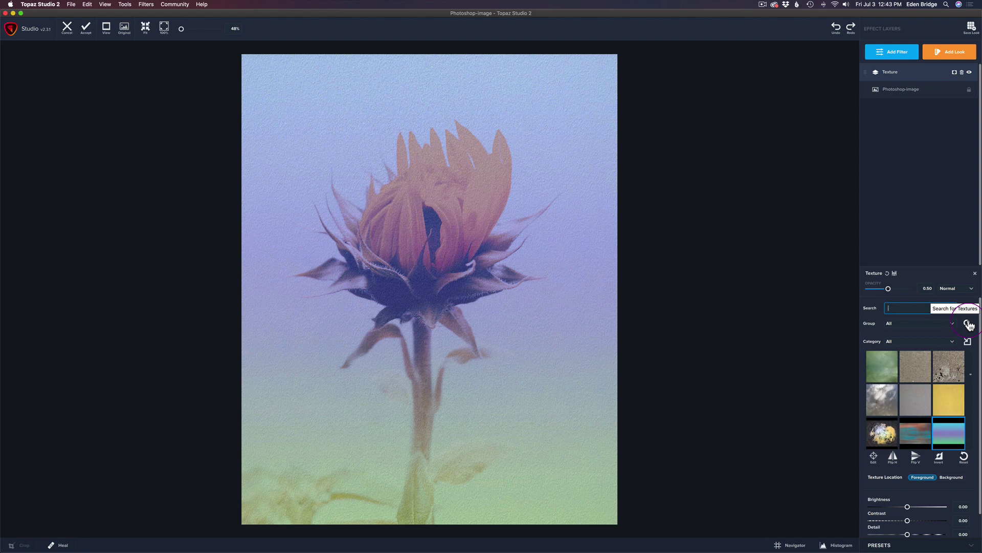
{"action": "type", "text": "E"}
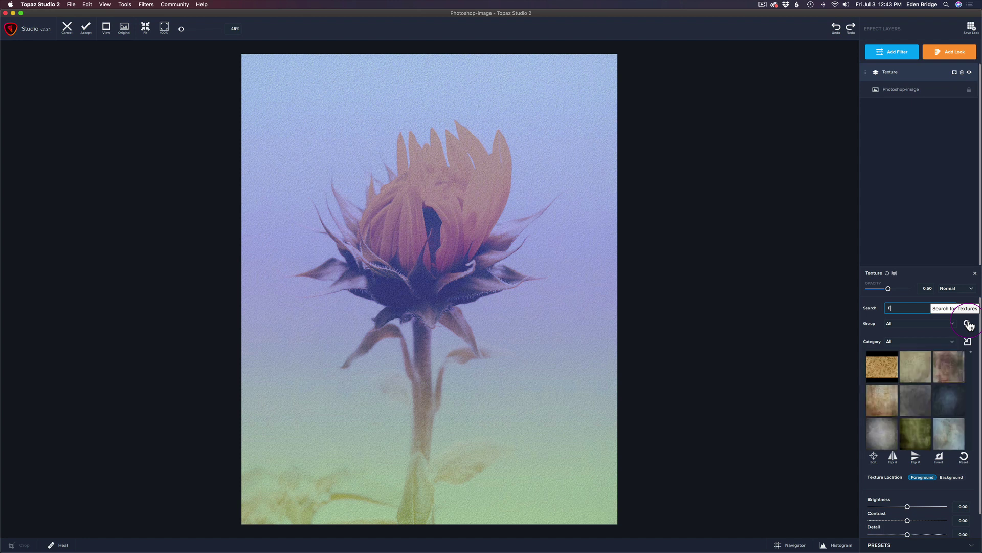
{"action": "type", "text": "gg Beater"}
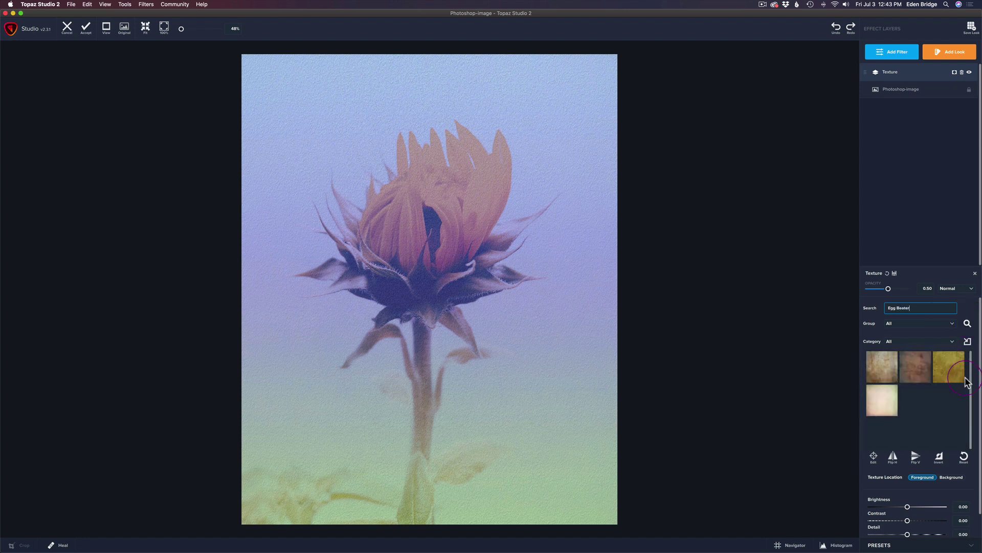
Apply the first Egg Beater texture from the results and blend it in Multiply mode at 0.67 opacity
{"action": "left_click", "coordinate": [884, 364]}
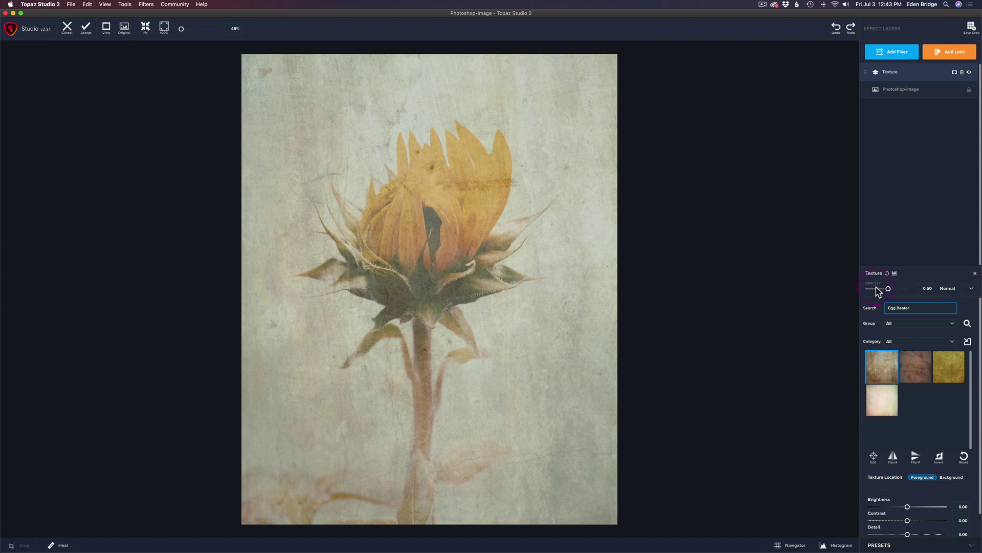
{"action": "left_click_drag", "start_coordinate": [890, 291], "coordinate": [915, 292]}
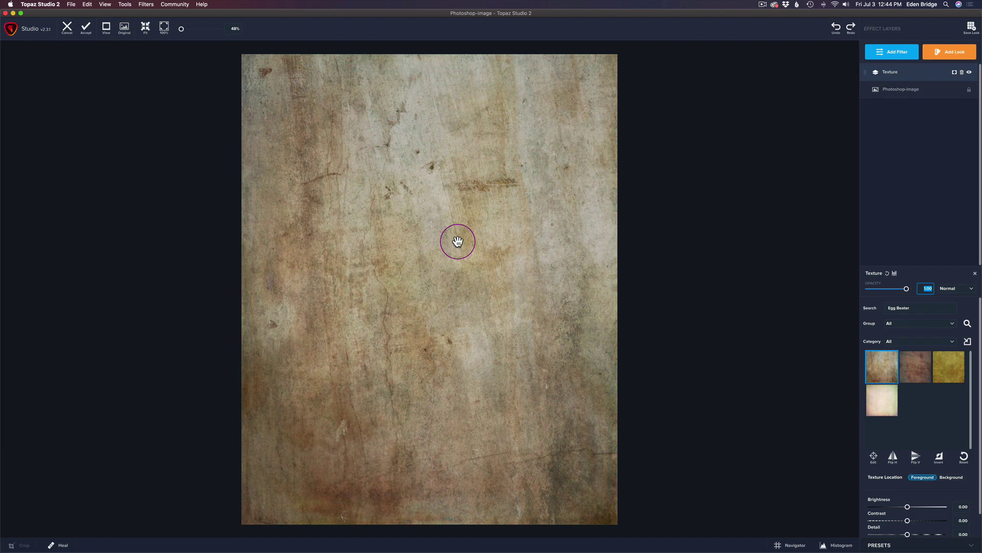
{"action": "left_click", "coordinate": [974, 292]}
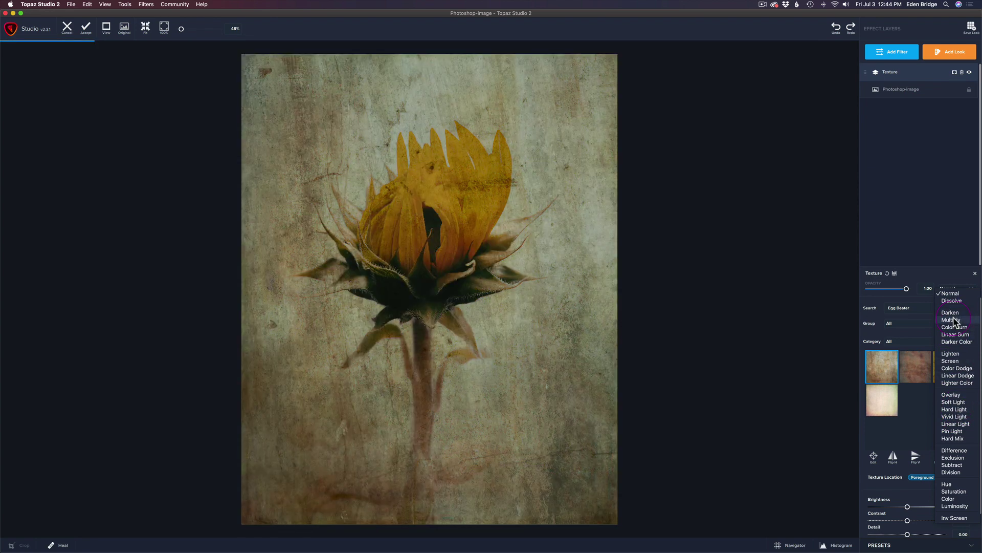
{"action": "left_click", "coordinate": [950, 320]}
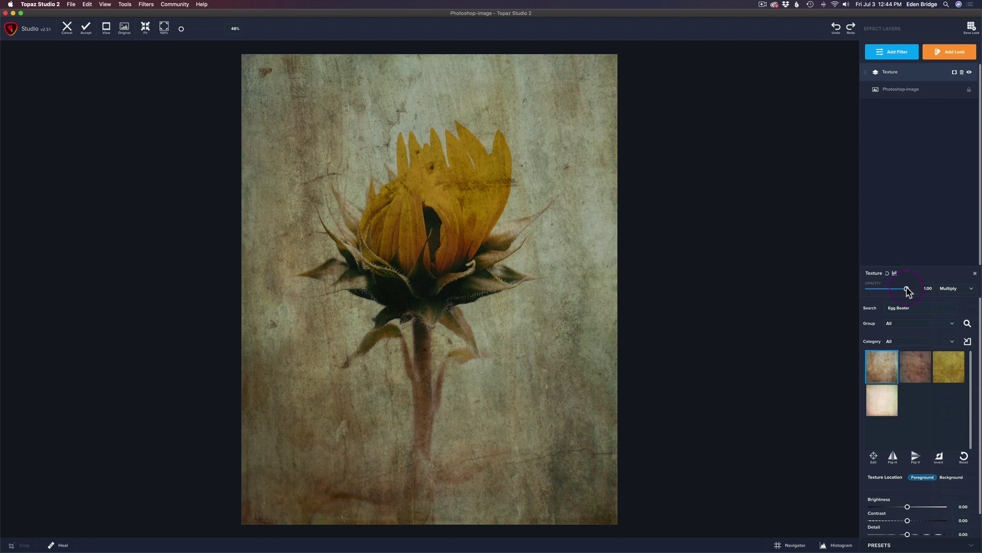
{"action": "left_click_drag", "start_coordinate": [907, 289], "coordinate": [897, 290]}
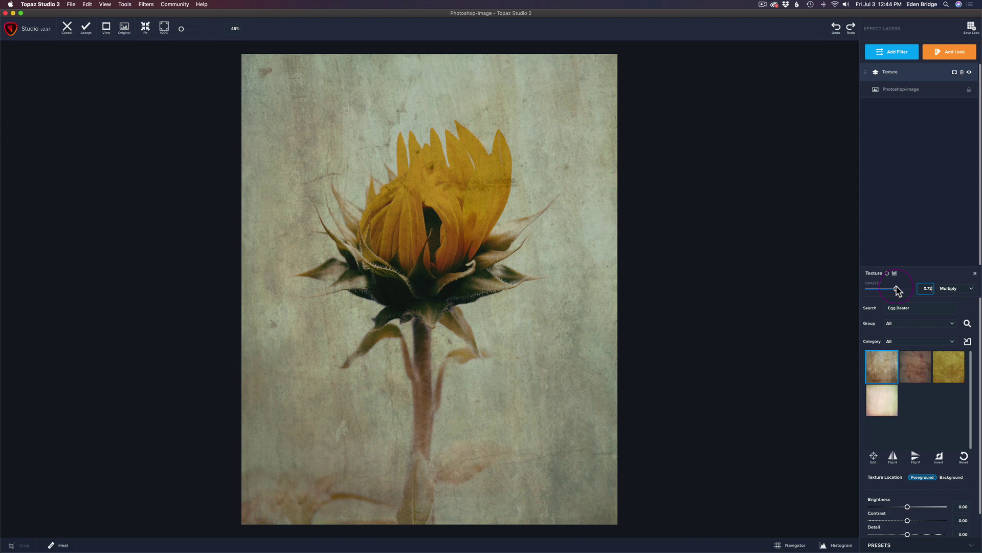
{"action": "left_click_drag", "start_coordinate": [899, 291], "coordinate": [895, 290]}
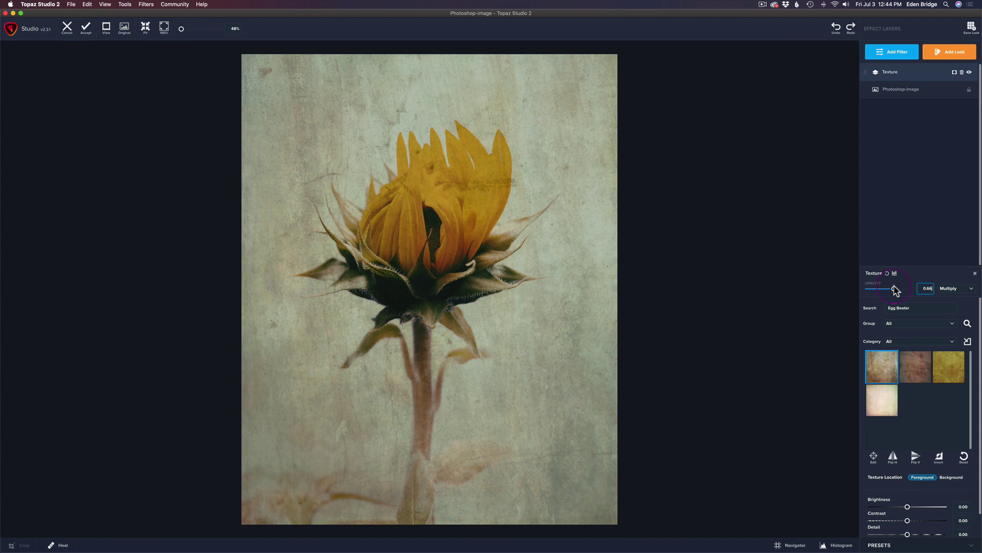
{"action": "left_click", "coordinate": [896, 290]}
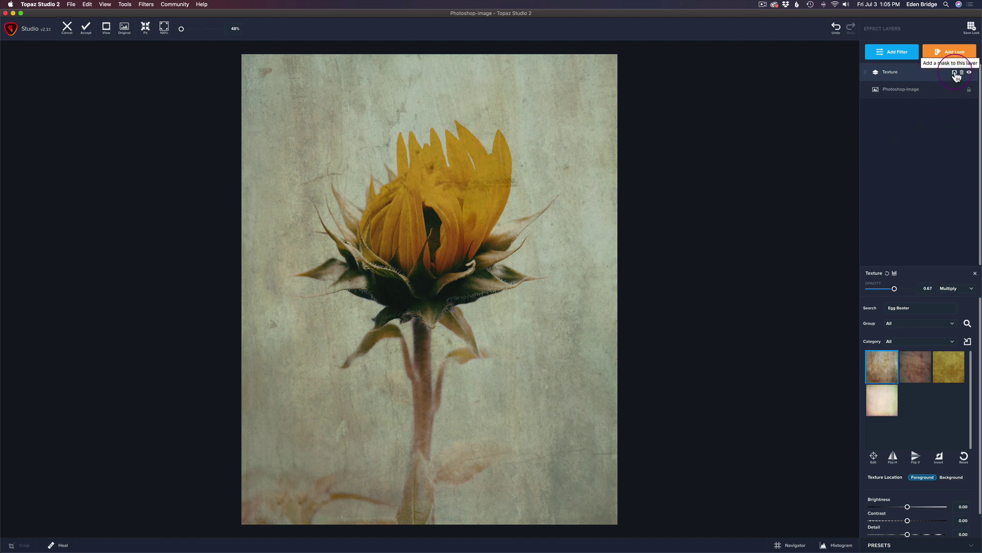
Mask the texture partly off the yellow petals with a brush at transparency 0.50, radius 0.13 and softness 0.43
{"action": "left_click", "coordinate": [956, 73]}
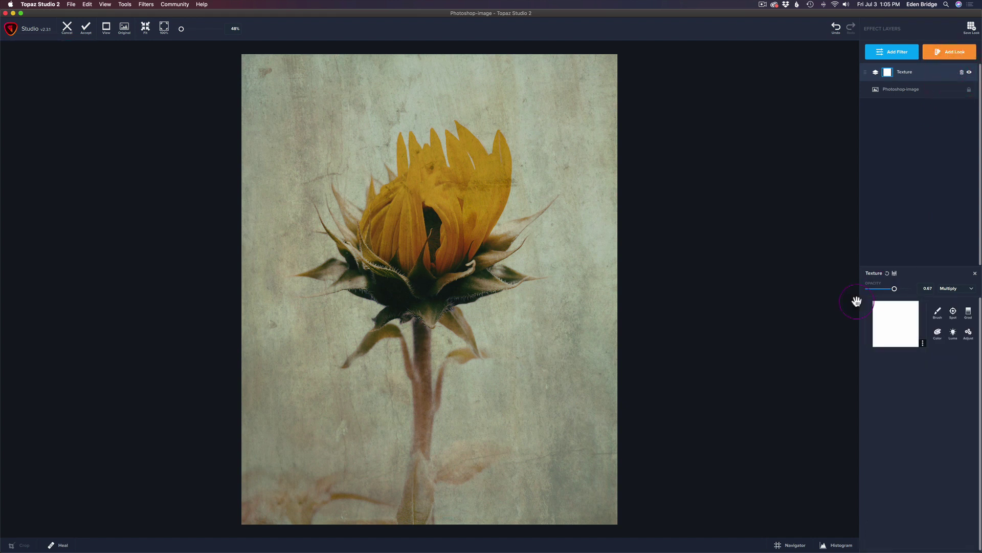
{"action": "left_click", "coordinate": [938, 312]}
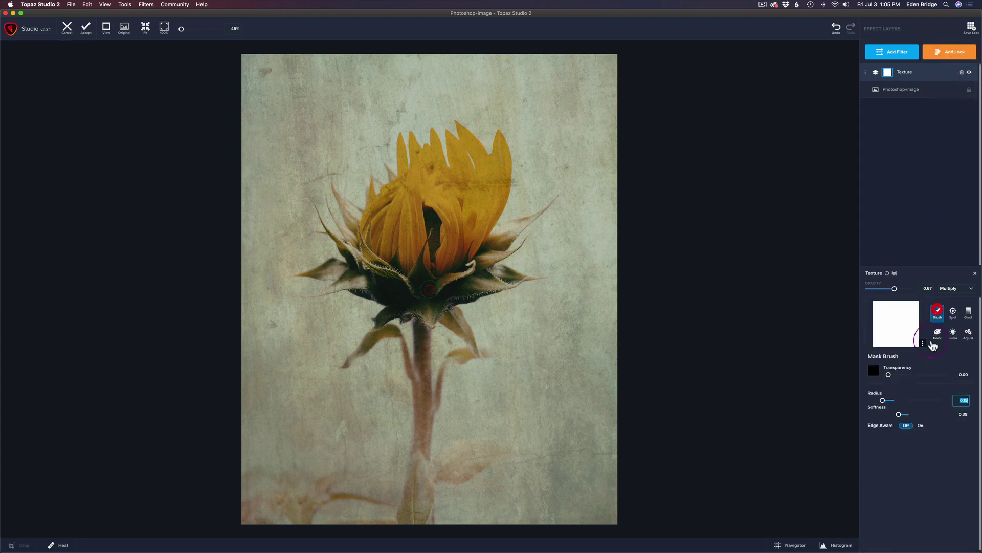
{"action": "mouse_move", "coordinate": [898, 414]}
{"action": "left_mouse_down"}
{"action": "mouse_move", "coordinate": [881, 402]}
{"action": "mouse_move", "coordinate": [891, 374]}
{"action": "mouse_move", "coordinate": [914, 374]}
{"action": "left_mouse_up"}
{"action": "left_click", "coordinate": [884, 401]}
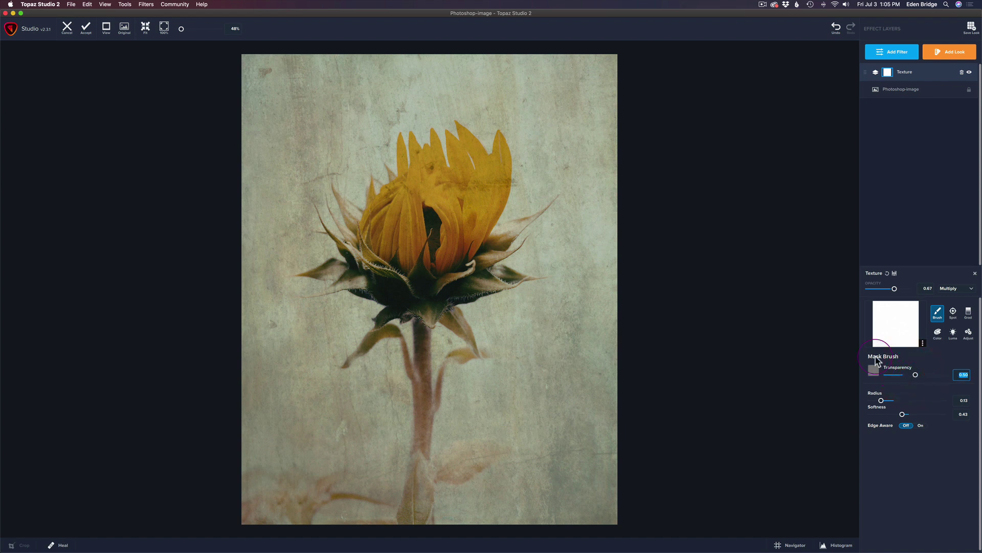
{"action": "mouse_move", "coordinate": [500, 149]}
{"action": "left_mouse_down"}
{"action": "mouse_move", "coordinate": [499, 185]}
{"action": "mouse_move", "coordinate": [482, 204]}
{"action": "mouse_move", "coordinate": [482, 178]}
{"action": "mouse_move", "coordinate": [467, 237]}
{"action": "mouse_move", "coordinate": [489, 204]}
{"action": "mouse_move", "coordinate": [477, 233]}
{"action": "mouse_move", "coordinate": [484, 161]}
{"action": "mouse_move", "coordinate": [468, 145]}
{"action": "mouse_move", "coordinate": [471, 195]}
{"action": "mouse_move", "coordinate": [458, 157]}
{"action": "mouse_move", "coordinate": [461, 212]}
{"action": "mouse_move", "coordinate": [439, 169]}
{"action": "mouse_move", "coordinate": [433, 204]}
{"action": "mouse_move", "coordinate": [418, 154]}
{"action": "mouse_move", "coordinate": [418, 188]}
{"action": "mouse_move", "coordinate": [415, 177]}
{"action": "mouse_move", "coordinate": [384, 207]}
{"action": "mouse_move", "coordinate": [379, 246]}
{"action": "mouse_move", "coordinate": [407, 208]}
{"action": "mouse_move", "coordinate": [413, 258]}
{"action": "mouse_move", "coordinate": [419, 245]}
{"action": "mouse_move", "coordinate": [442, 259]}
{"action": "mouse_move", "coordinate": [459, 256]}
{"action": "mouse_move", "coordinate": [456, 230]}
{"action": "mouse_move", "coordinate": [462, 237]}
{"action": "mouse_move", "coordinate": [497, 185]}
{"action": "mouse_move", "coordinate": [475, 242]}
{"action": "mouse_move", "coordinate": [501, 176]}
{"action": "mouse_move", "coordinate": [498, 198]}
{"action": "mouse_move", "coordinate": [499, 171]}
{"action": "mouse_move", "coordinate": [482, 219]}
{"action": "left_mouse_up"}
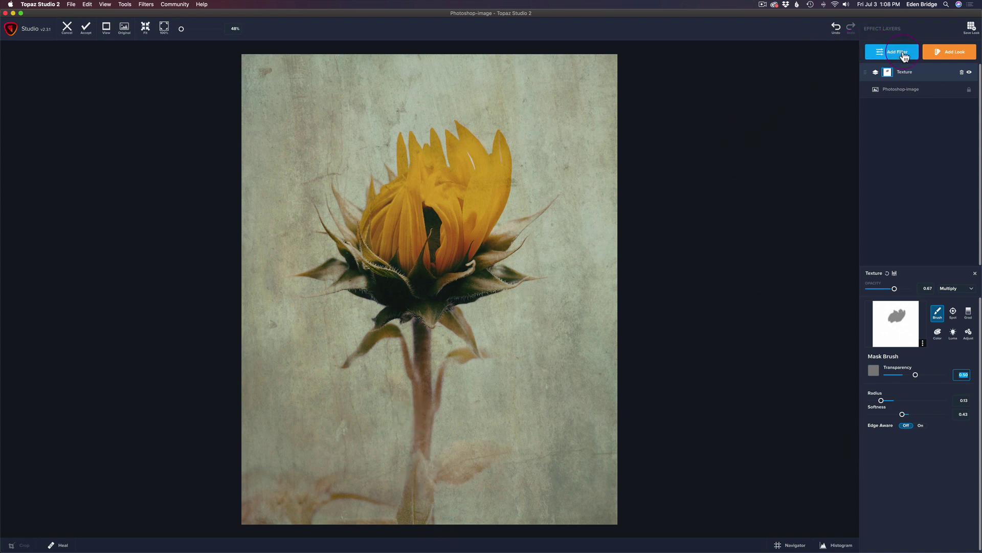
Add a second Texture filter and apply the "Sun Saturation" texture to the image
{"action": "left_click", "coordinate": [903, 52]}
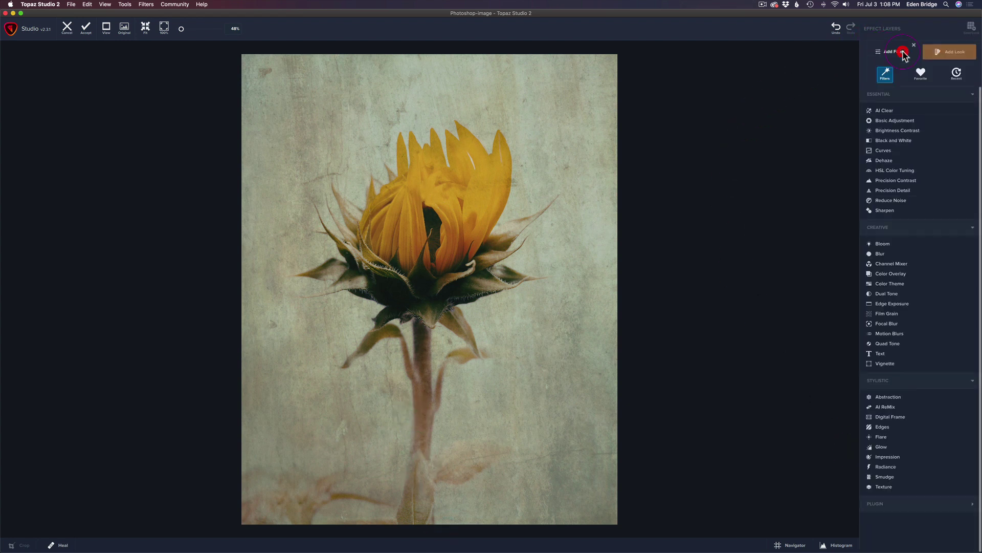
{"action": "left_click", "coordinate": [902, 489]}
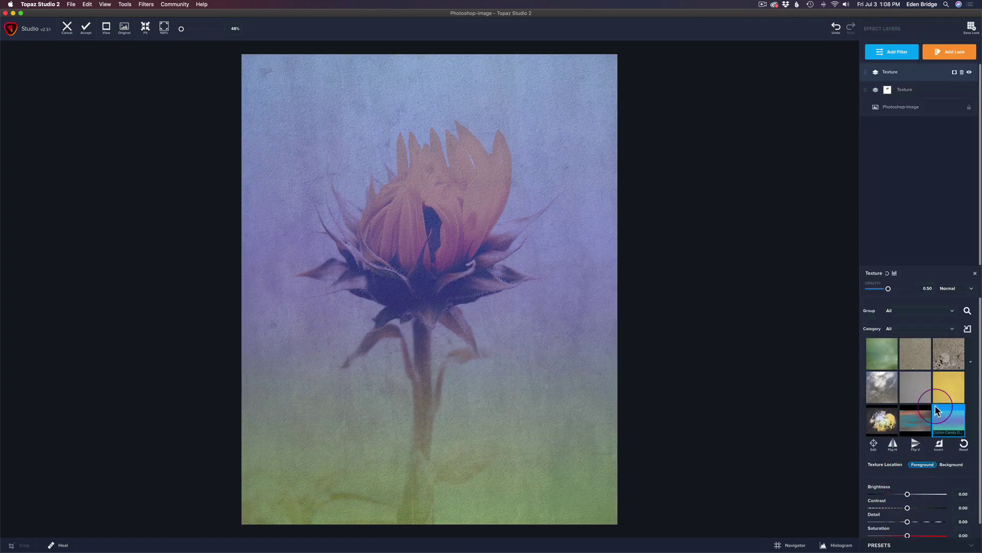
{"action": "left_click", "coordinate": [968, 312]}
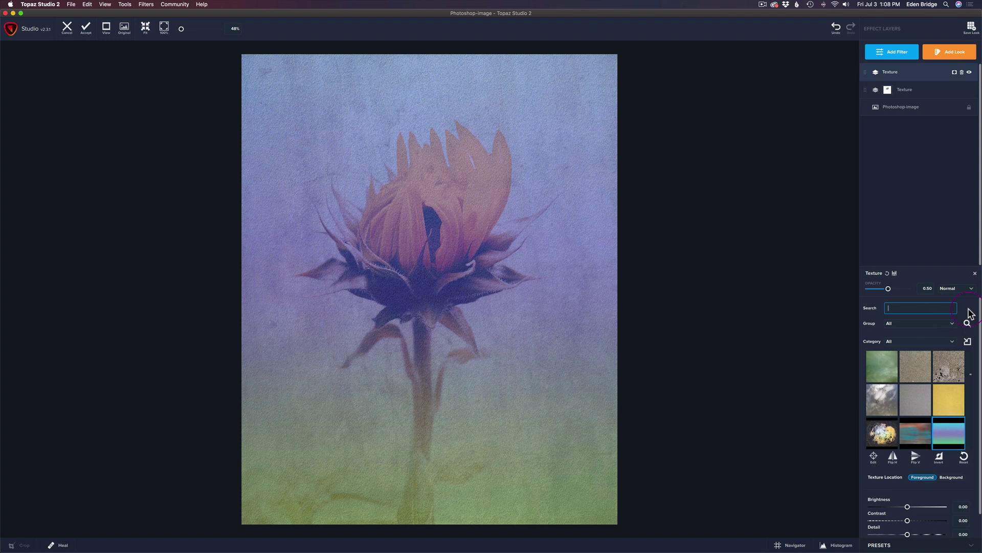
{"action": "type", "text": "Sun"}
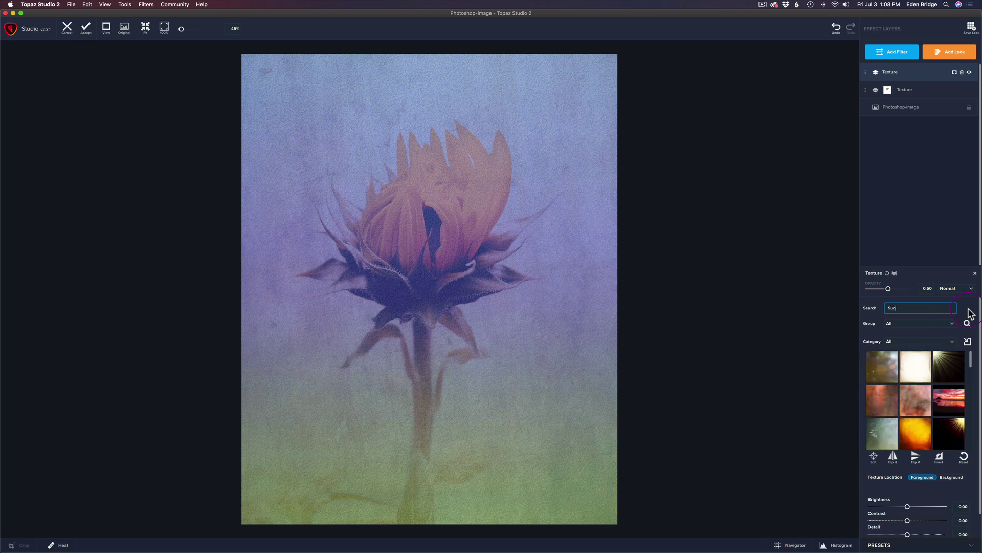
{"action": "type", "text": " Saturation"}
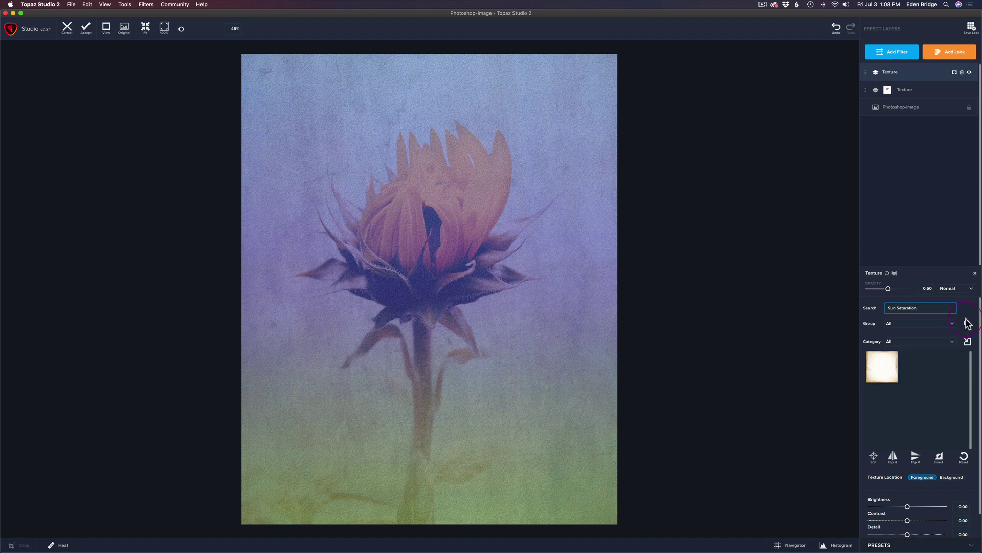
{"action": "left_click", "coordinate": [888, 367]}
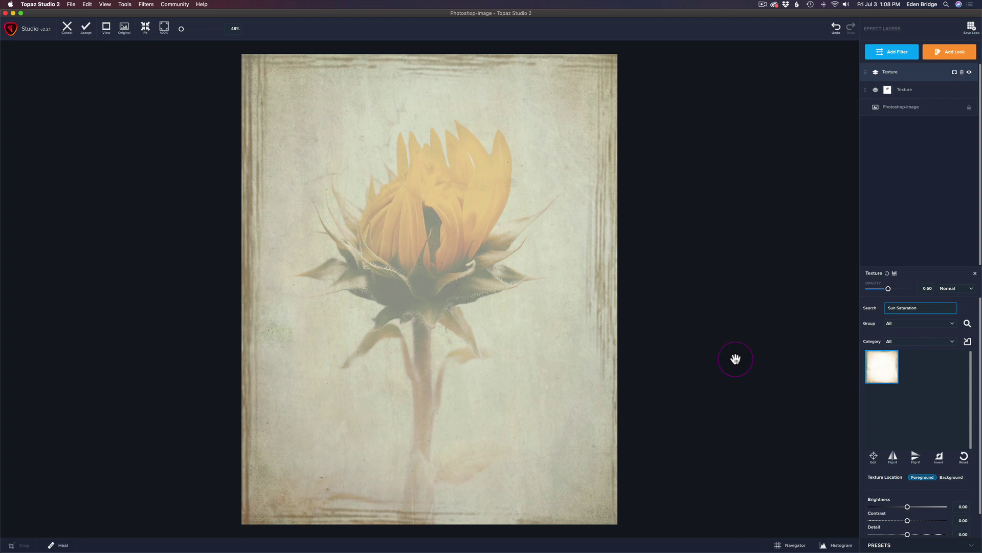
Set the Sun Saturation texture to Multiply and raise its opacity to slightly above 0.85
{"action": "left_click", "coordinate": [975, 290]}
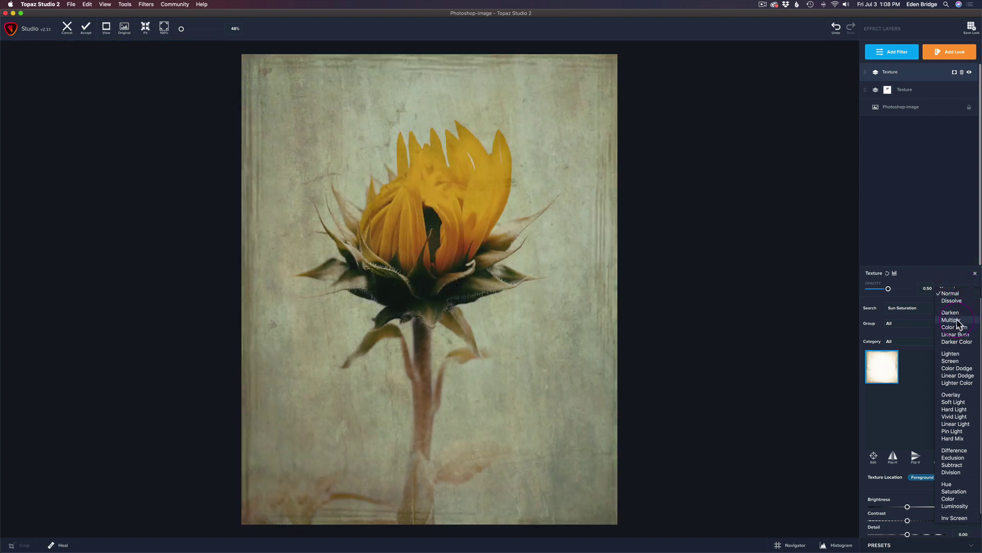
{"action": "left_click", "coordinate": [958, 321]}
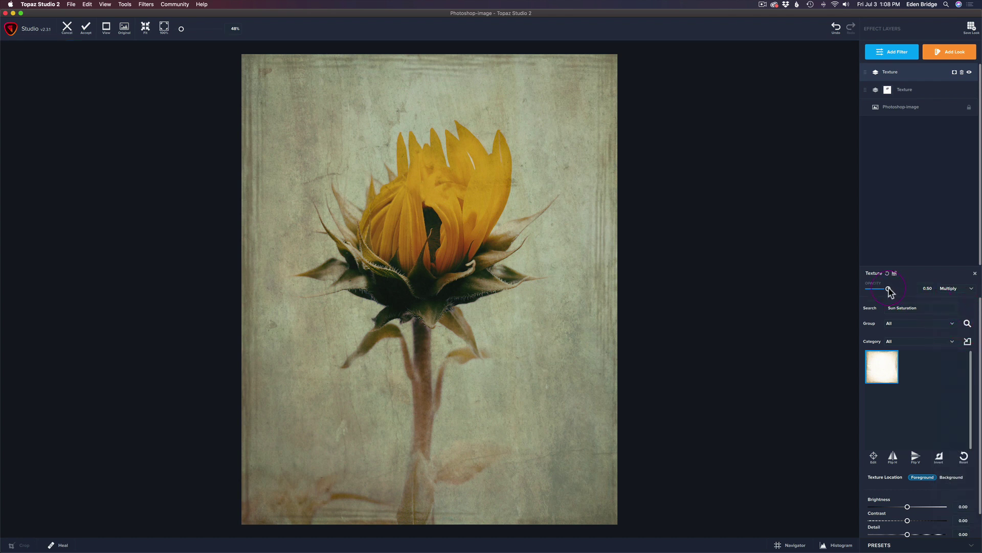
{"action": "left_click_drag", "start_coordinate": [890, 290], "coordinate": [900, 288]}
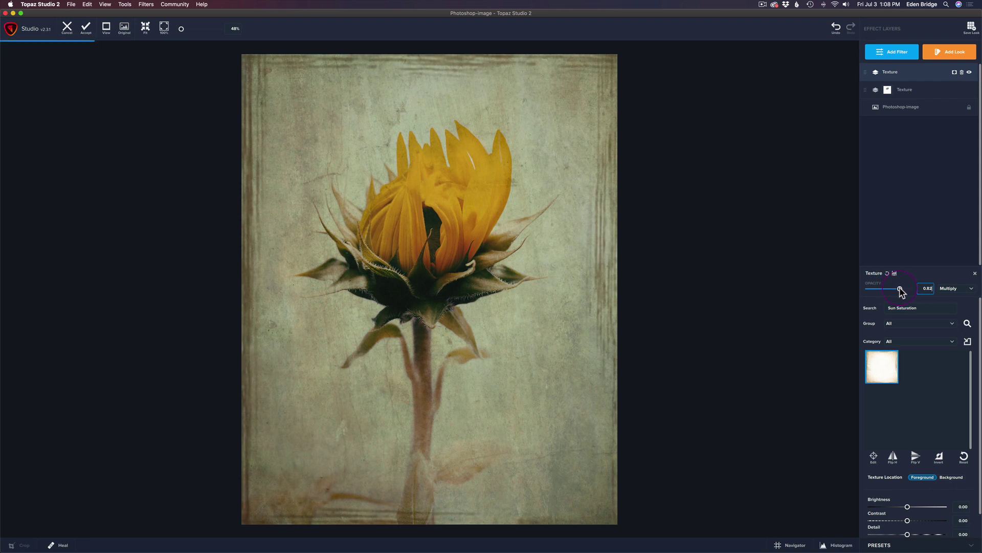
{"action": "left_click_drag", "start_coordinate": [900, 290], "coordinate": [918, 289]}
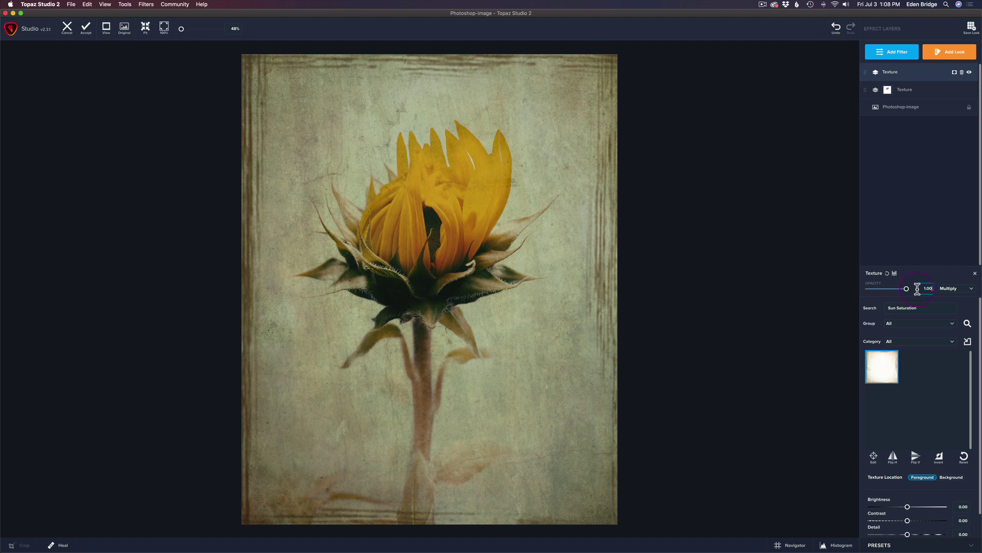
{"action": "left_click_drag", "start_coordinate": [906, 289], "coordinate": [901, 289]}
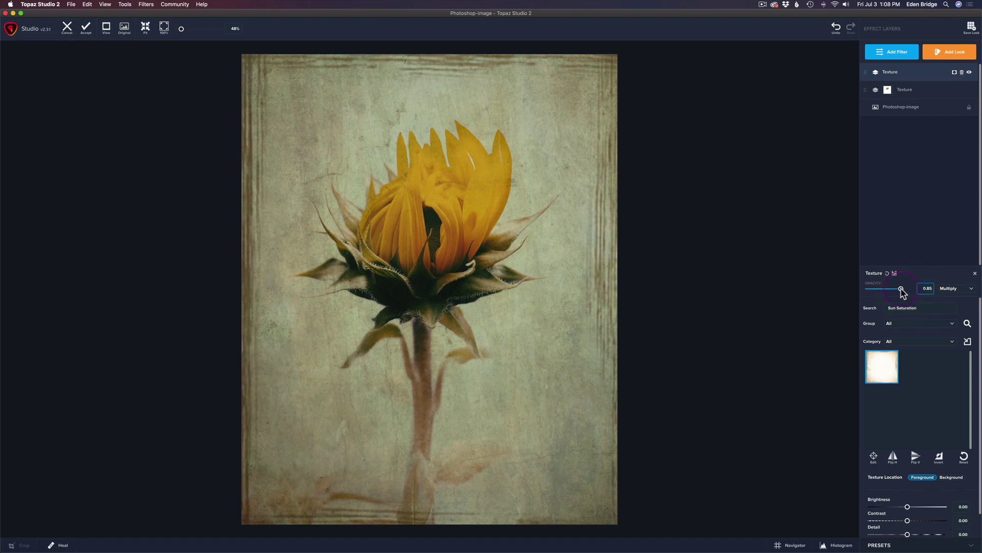
{"action": "left_click_drag", "start_coordinate": [901, 290], "coordinate": [903, 289]}
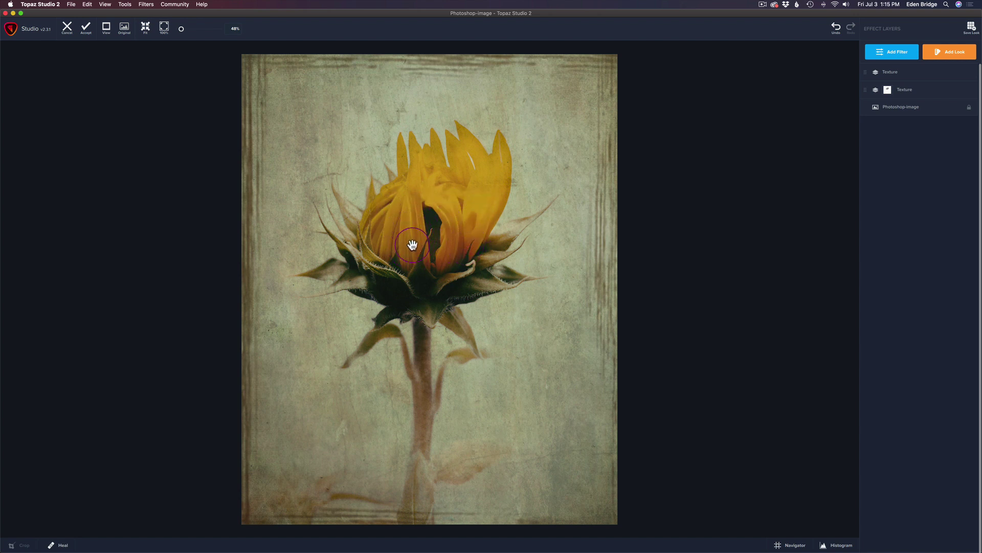
Add a Precision Detail filter with Overall Small Detail at 0.26 and Overall Medium Detail at 0.07
{"action": "left_click", "coordinate": [905, 54]}
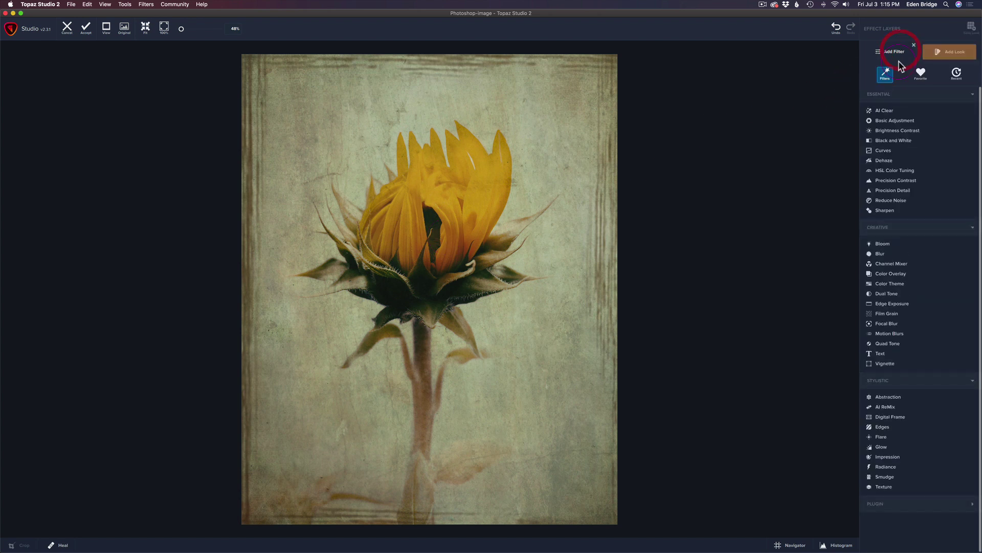
{"action": "left_click", "coordinate": [902, 191]}
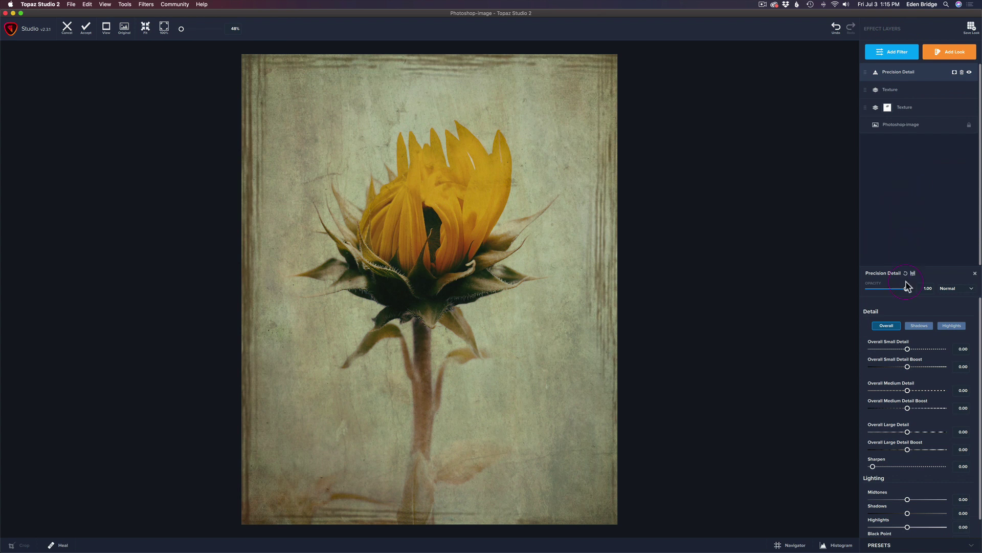
{"action": "left_click", "coordinate": [887, 328]}
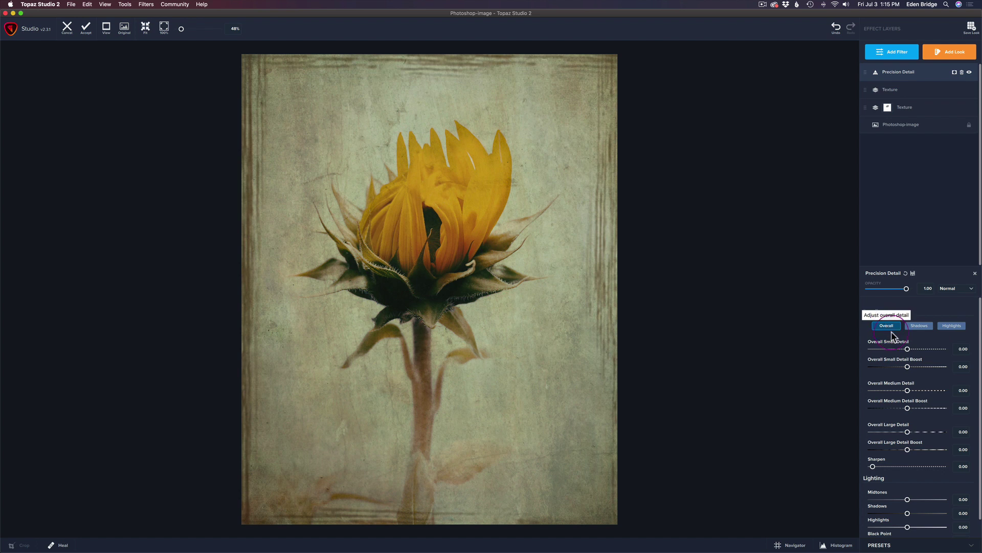
{"action": "left_click_drag", "start_coordinate": [909, 350], "coordinate": [915, 349]}
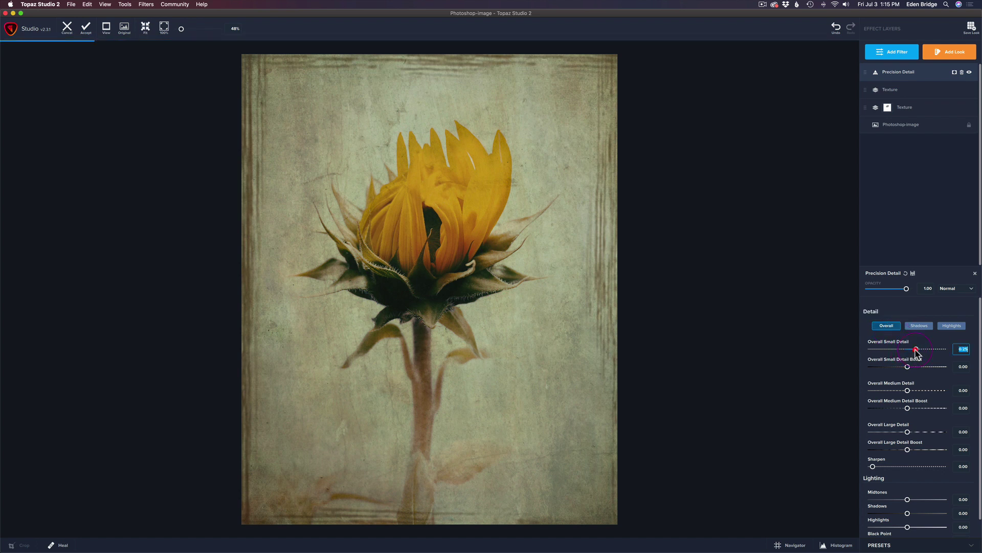
{"action": "left_click", "coordinate": [436, 241]}
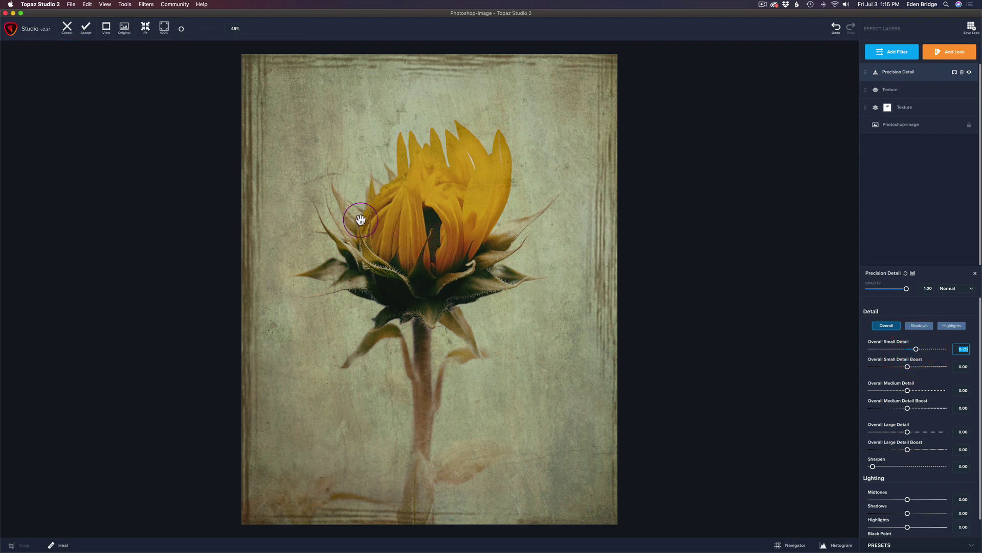
{"action": "left_click", "coordinate": [914, 347]}
{"action": "left_click_drag", "start_coordinate": [915, 346], "coordinate": [916, 349]}
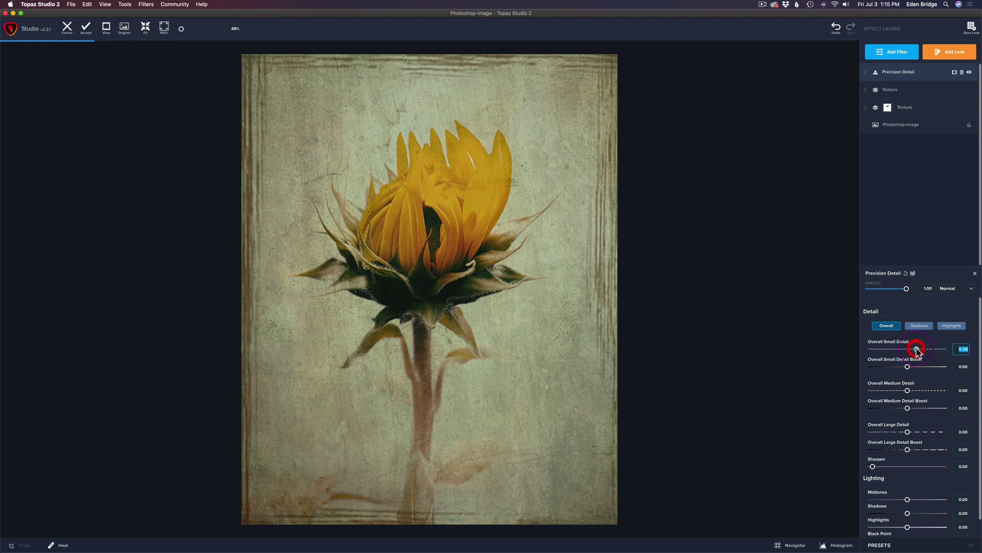
{"action": "left_click", "coordinate": [908, 368]}
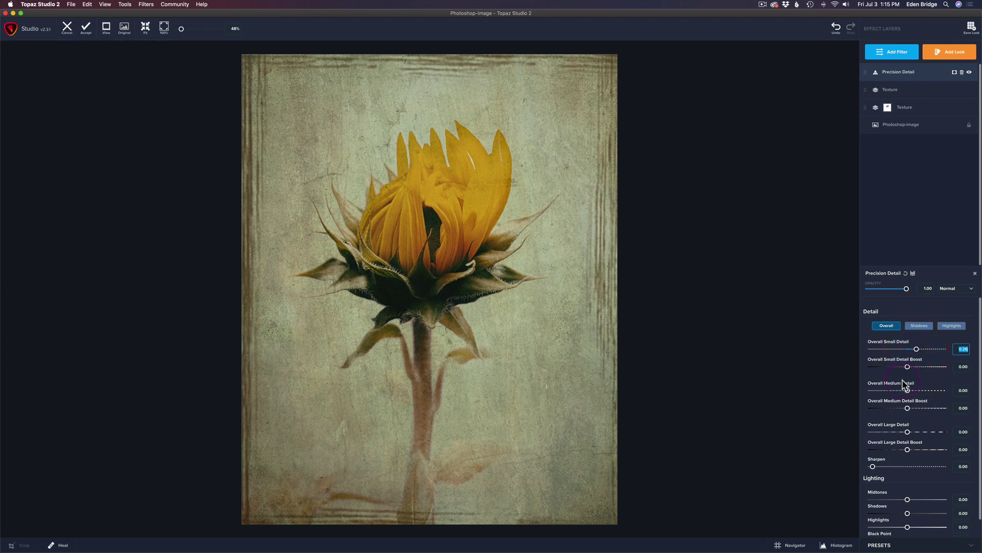
{"action": "left_click_drag", "start_coordinate": [908, 391], "coordinate": [911, 392]}
Add a mask to the Precision Detail layer and turn it completely black to hide the effect
{"action": "left_click", "coordinate": [955, 75]}
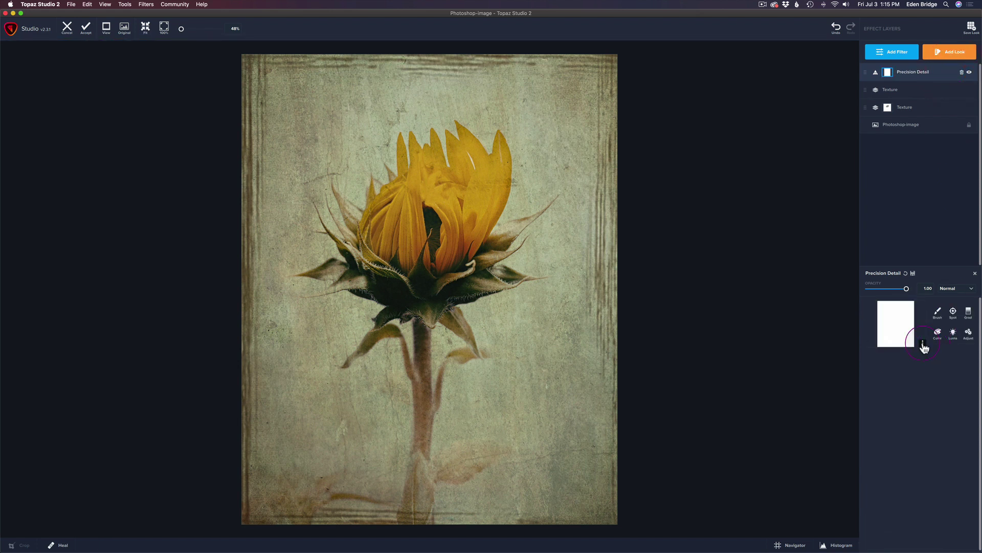
{"action": "left_click", "coordinate": [923, 344]}
{"action": "left_click", "coordinate": [922, 383]}
Paint the detail effect back onto the flower head with a white mask brush, radius 0.24, transparency 1.00, Edge Aware off
{"action": "left_click", "coordinate": [937, 312]}
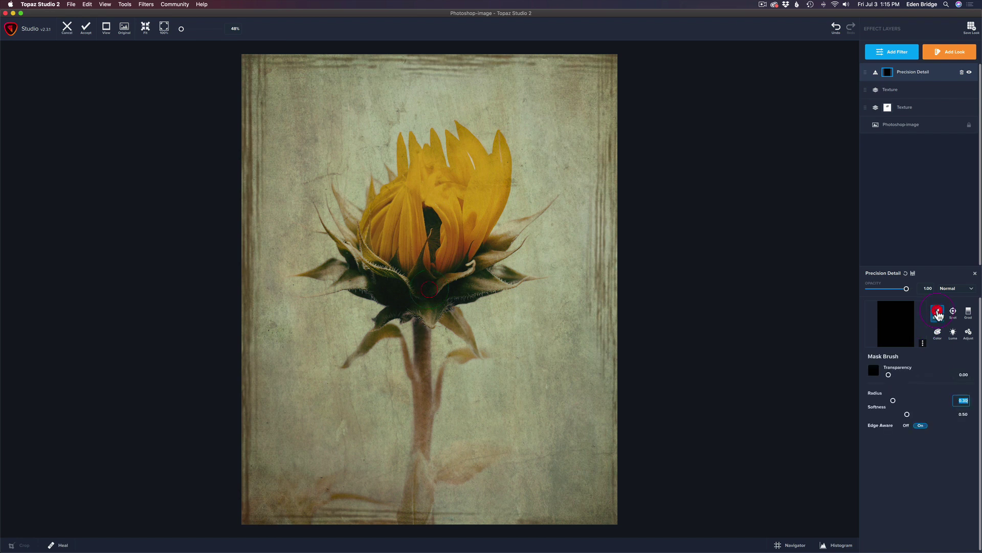
{"action": "left_click", "coordinate": [902, 425]}
{"action": "left_click", "coordinate": [908, 424]}
{"action": "left_click_drag", "start_coordinate": [893, 400], "coordinate": [941, 380]}
{"action": "left_click", "coordinate": [889, 374]}
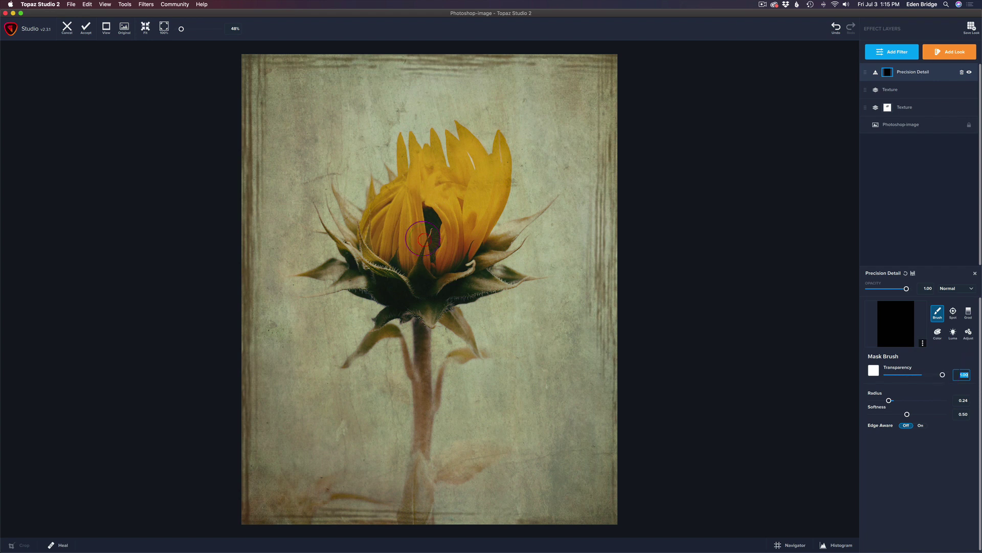
{"action": "mouse_move", "coordinate": [394, 198]}
{"action": "left_mouse_down"}
{"action": "mouse_move", "coordinate": [373, 246]}
{"action": "mouse_move", "coordinate": [378, 259]}
{"action": "mouse_move", "coordinate": [404, 262]}
{"action": "mouse_move", "coordinate": [409, 213]}
{"action": "mouse_move", "coordinate": [425, 238]}
{"action": "mouse_move", "coordinate": [418, 202]}
{"action": "mouse_move", "coordinate": [428, 228]}
{"action": "mouse_move", "coordinate": [456, 256]}
{"action": "mouse_move", "coordinate": [458, 278]}
{"action": "mouse_move", "coordinate": [463, 235]}
{"action": "mouse_move", "coordinate": [425, 205]}
{"action": "mouse_move", "coordinate": [471, 230]}
{"action": "mouse_move", "coordinate": [476, 222]}
{"action": "mouse_move", "coordinate": [457, 254]}
{"action": "left_mouse_up"}
Return to the Precision Detail settings and reduce the layer's opacity to 0.90
{"action": "left_click", "coordinate": [932, 75]}
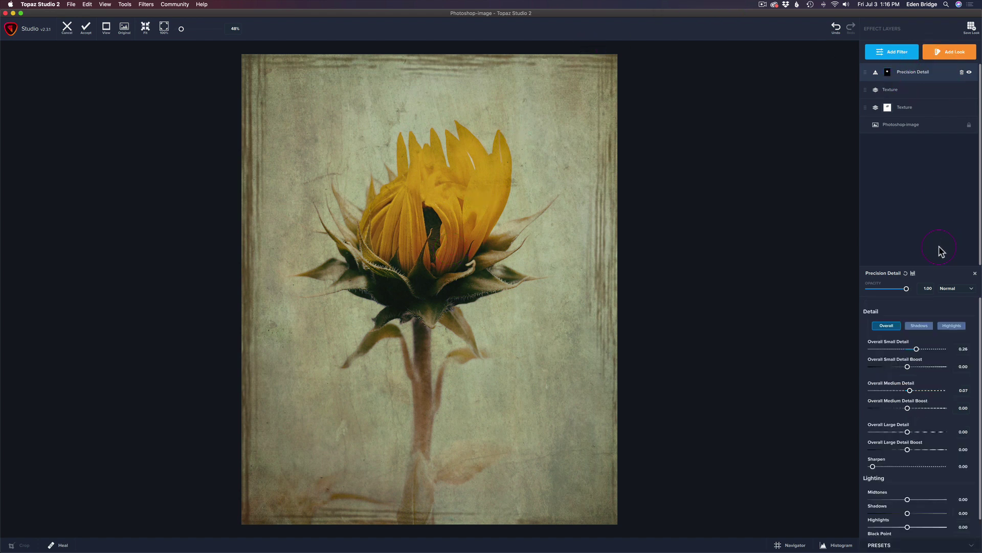
{"action": "left_click_drag", "start_coordinate": [907, 289], "coordinate": [903, 288]}
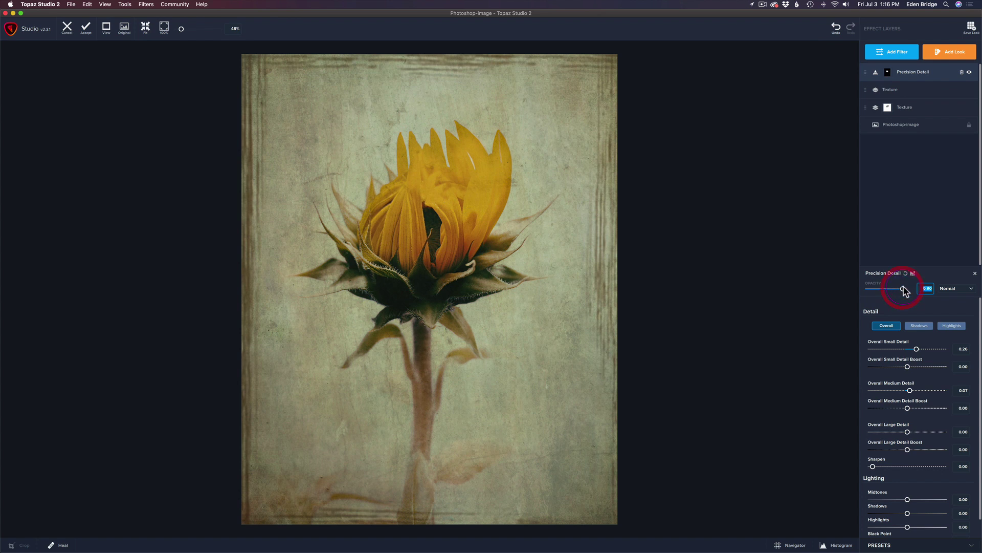
Compare the image with and without the Precision Detail layer, and accept the Topaz Studio edits back into Photoshop
{"action": "left_click", "coordinate": [970, 72]}
{"action": "left_click", "coordinate": [970, 72]}
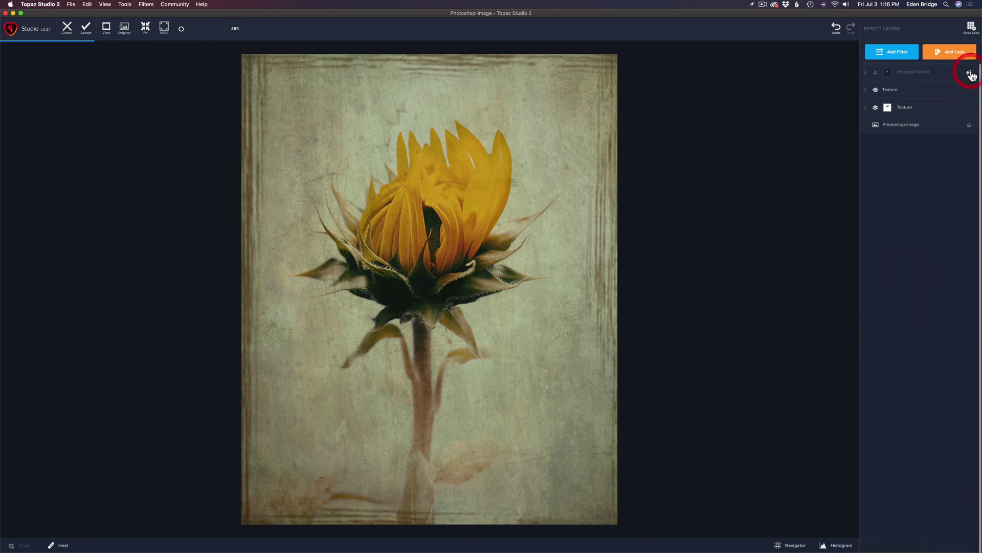
{"action": "left_click", "coordinate": [969, 72]}
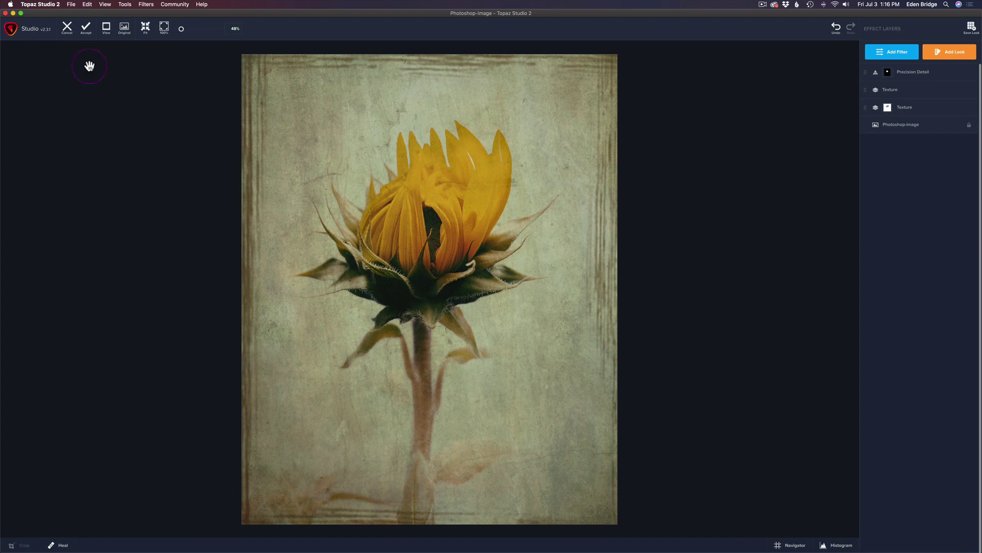
{"action": "left_click", "coordinate": [84, 34]}
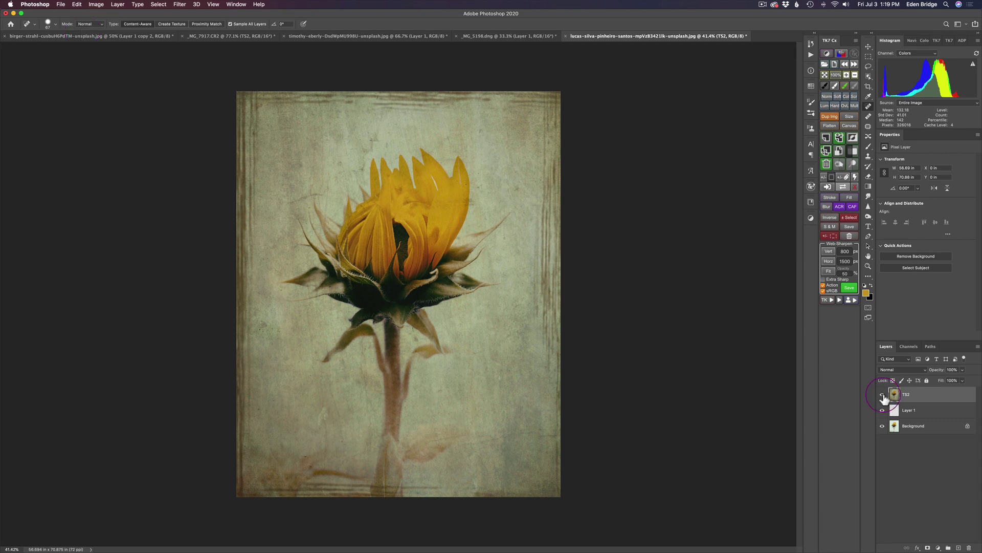
Hide and show the TS2 layer to compare the textured version with the cleaned-up photo
{"action": "left_click", "coordinate": [882, 395]}
{"action": "left_click", "coordinate": [883, 396]}
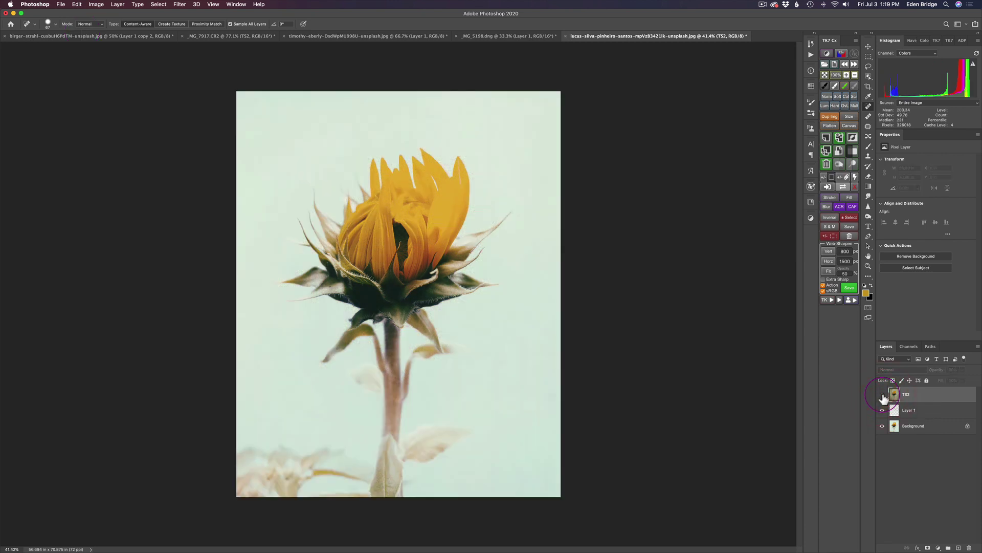
{"action": "left_click", "coordinate": [883, 395]}
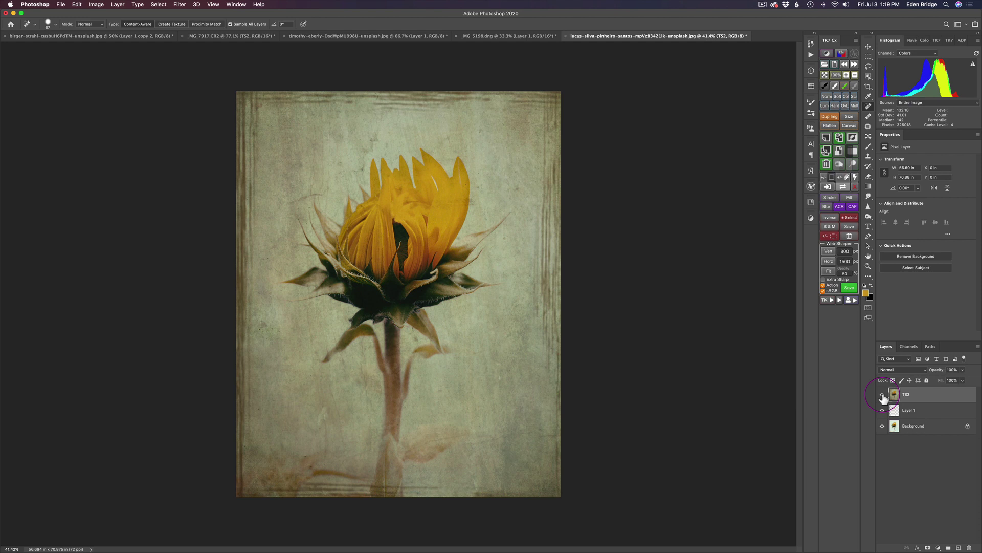
View the Background layer alone, and restore the visibility of Layer 1 and TS2 one at a time to review each editing stage
{"action": "left_click", "coordinate": [883, 426], "text": "alt"}
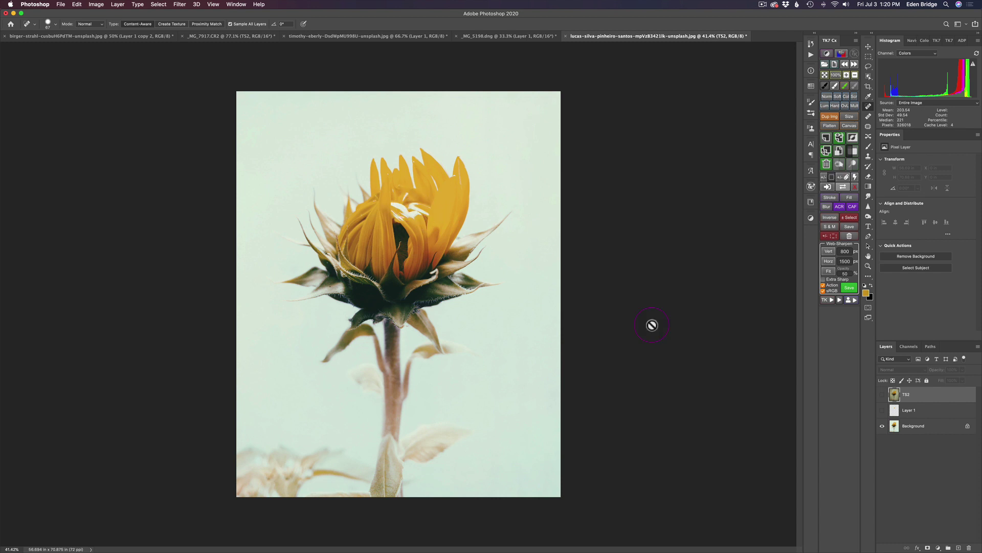
{"action": "left_click", "coordinate": [883, 414]}
{"action": "left_click", "coordinate": [884, 410]}
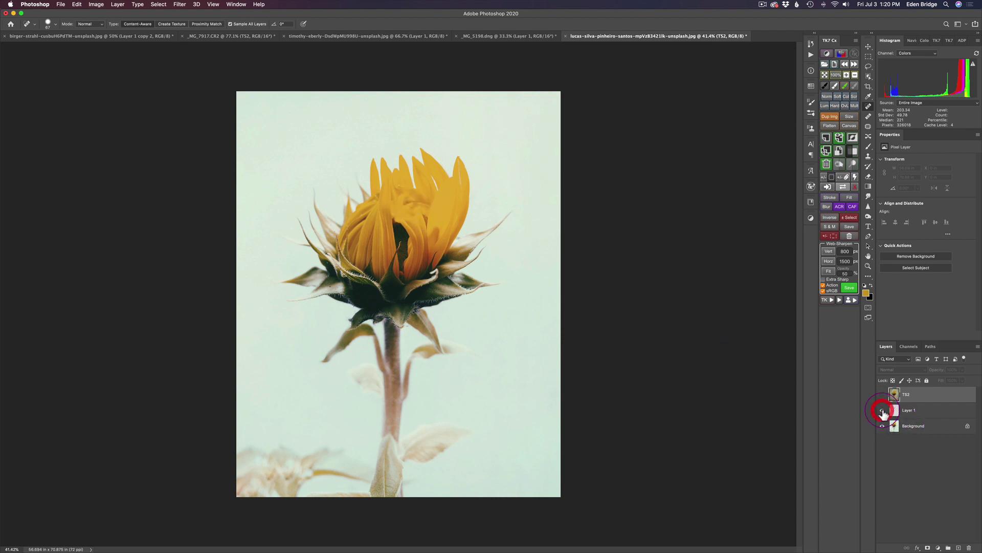
{"action": "left_click", "coordinate": [884, 395]}
{"action": "left_click", "coordinate": [883, 398]}
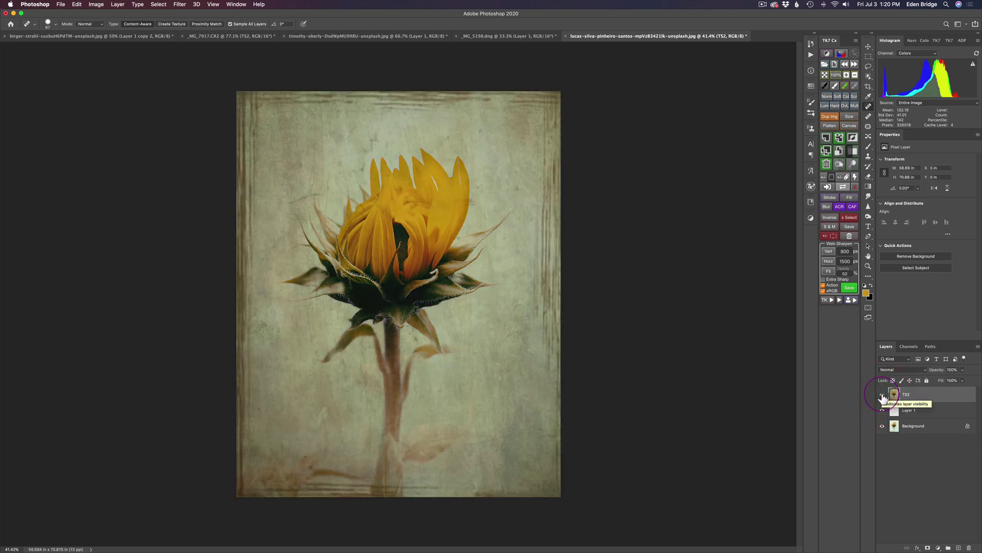
{"action": "right_click", "coordinate": [954, 399]}
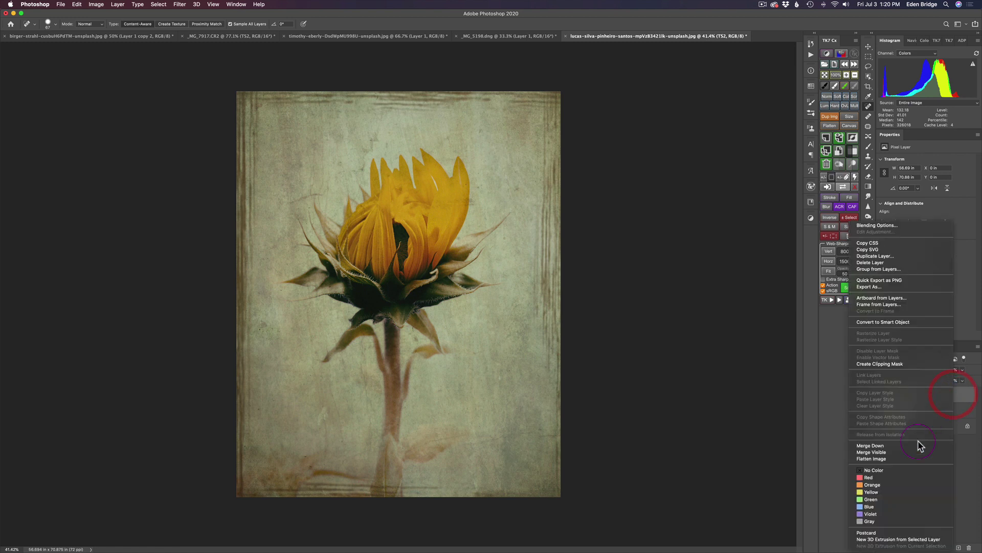
{"action": "left_click", "coordinate": [838, 444]}
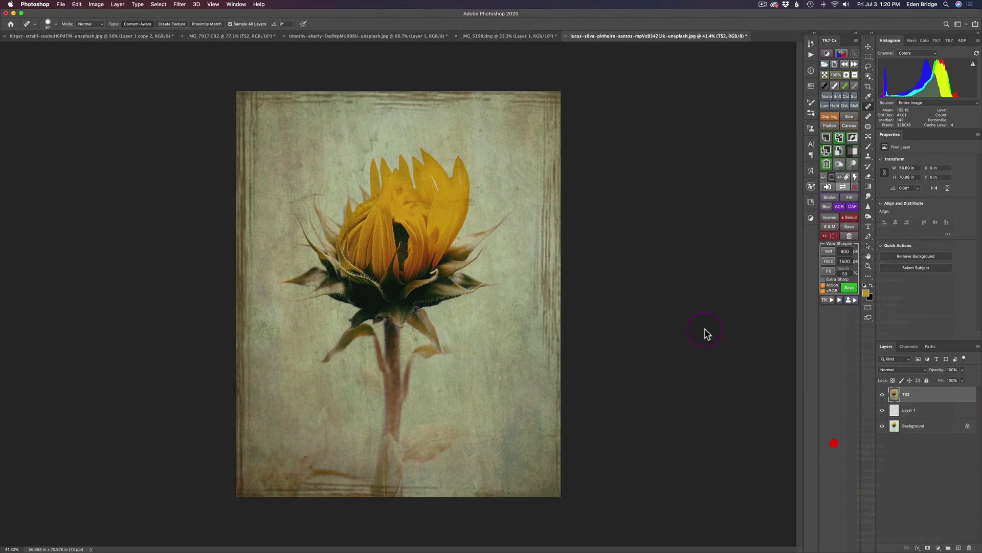
{"action": "left_click", "coordinate": [62, 5]}
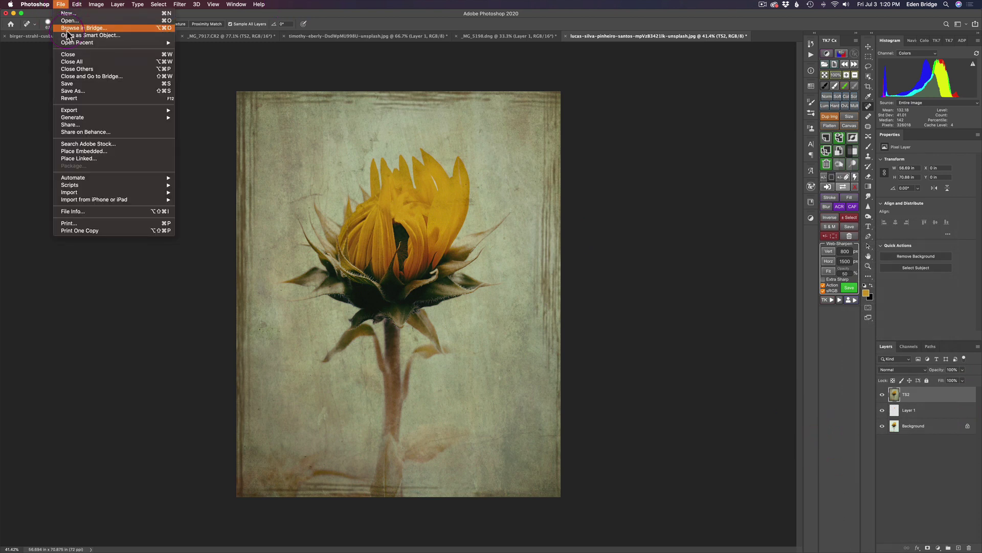
{"action": "left_click", "coordinate": [93, 82]}
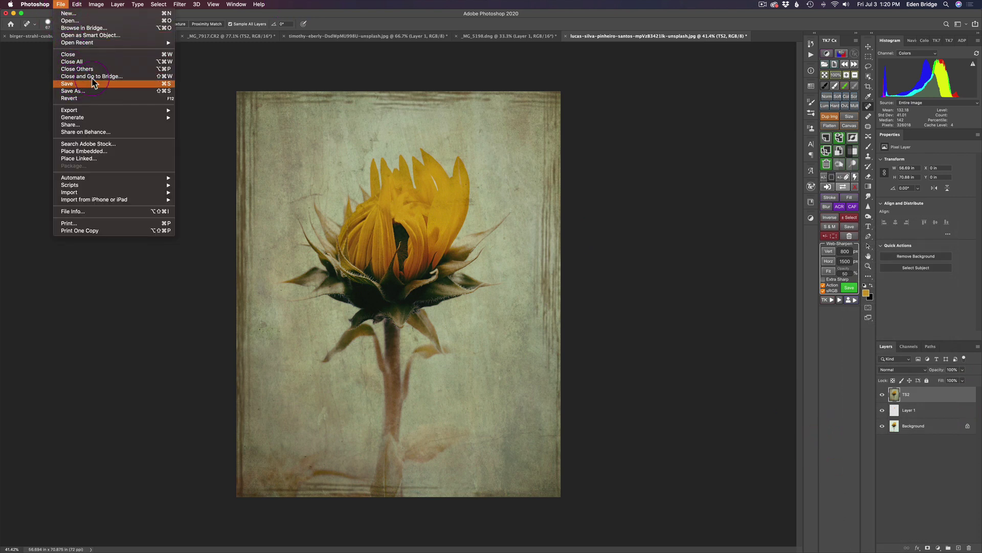
{"action": "left_click", "coordinate": [657, 97]}
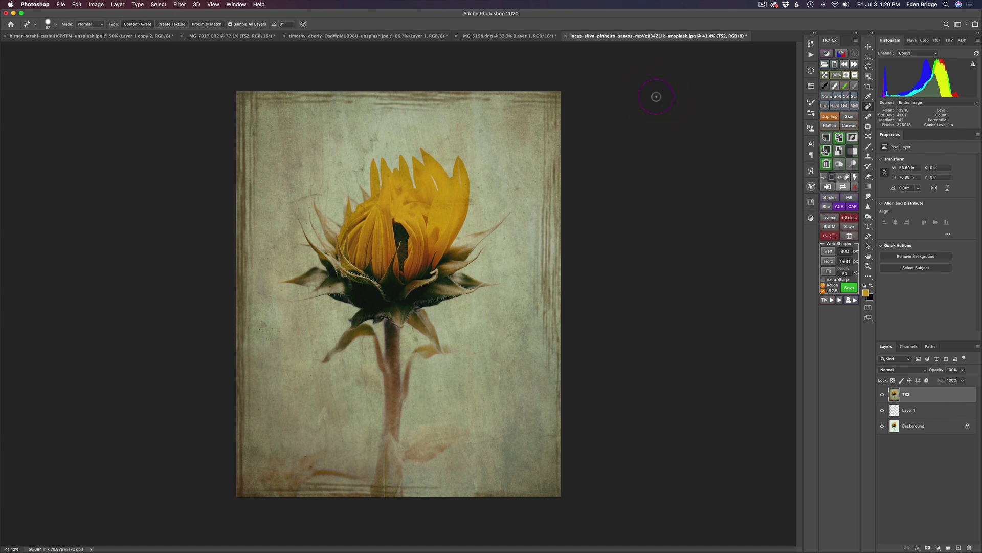